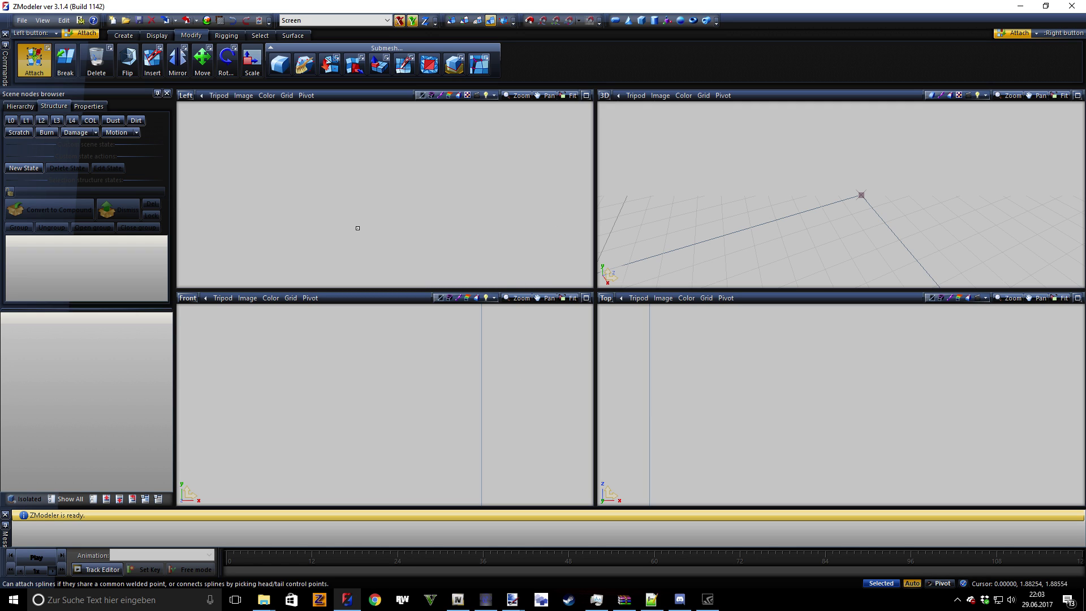
Step: Open the Leo scene from the Leopard 2A6 folder and display the L0 meshes of leo2a6
left_click(22, 21)
left_click(35, 50)
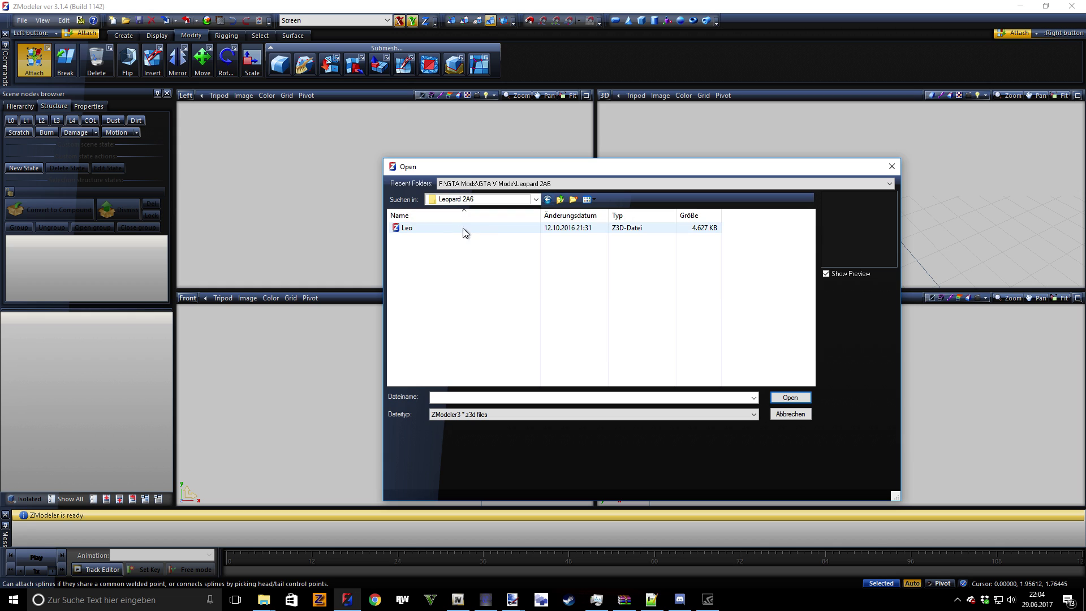
double_click(411, 227)
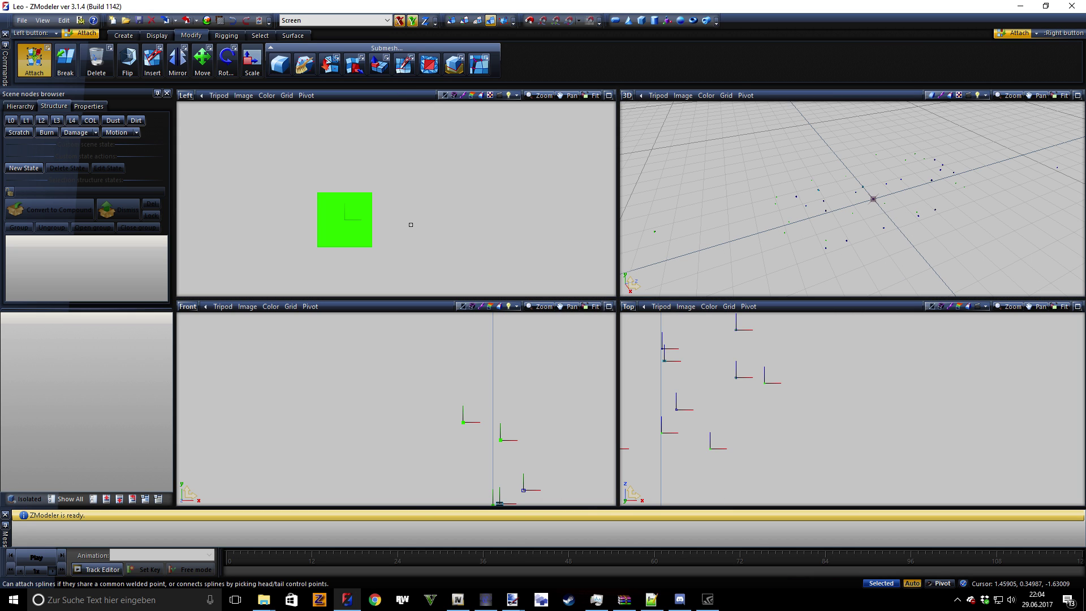
left_click_drag(617, 300, 602, 283)
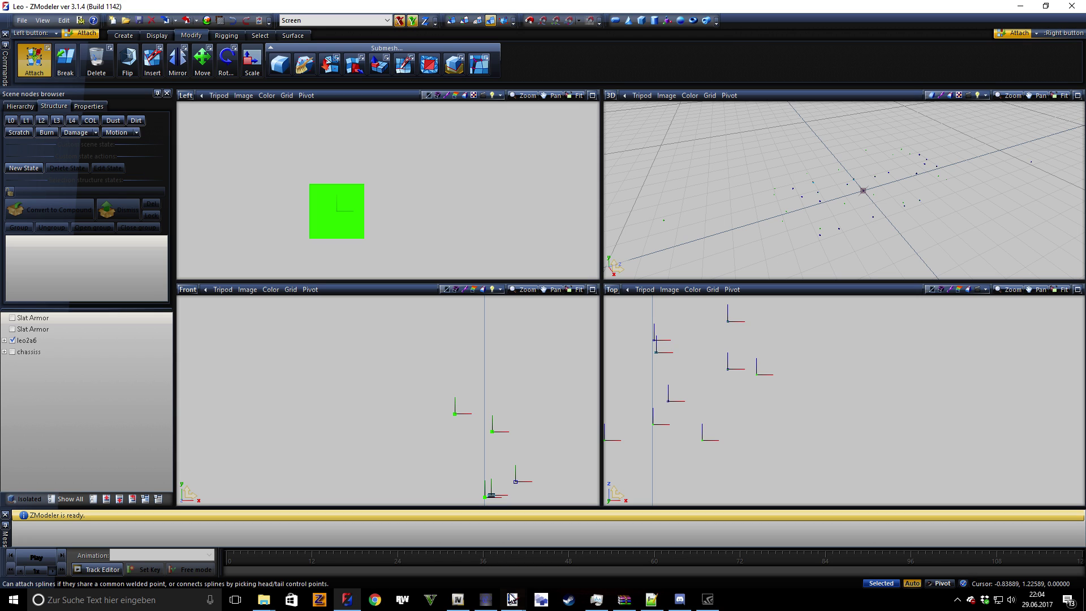
left_click(5, 340)
left_click(9, 123)
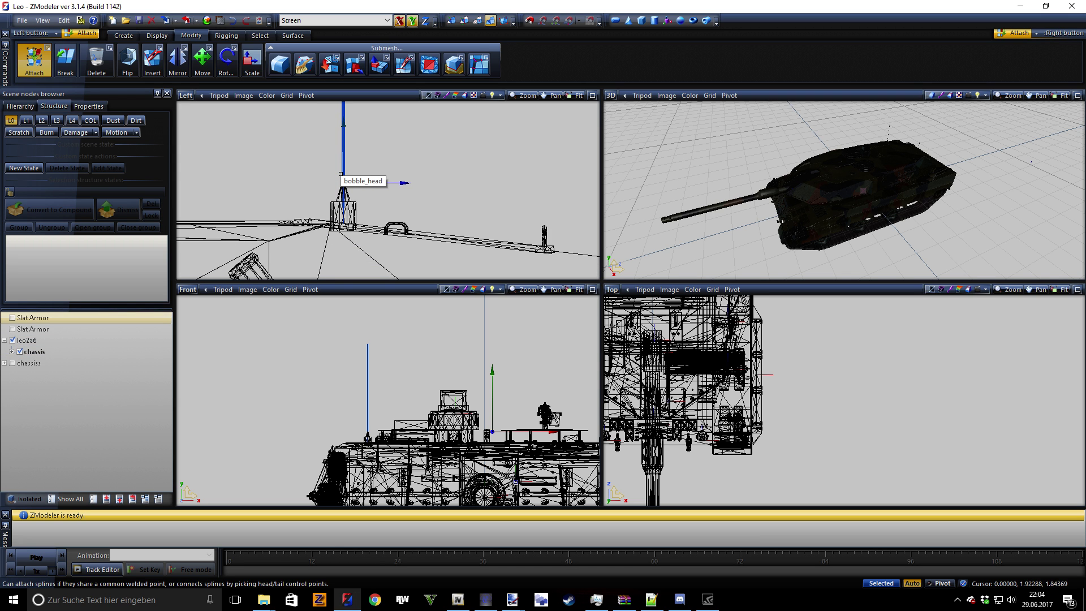
Step: Examine in the Left view how the tank's track is divided into separate segments below the wheels
scroll(341, 174, "down", 5)
left_click(312, 195)
scroll(312, 195, "down", 4)
left_click(359, 211)
left_click(362, 212)
left_click(362, 212)
scroll(317, 231, "up", 4)
scroll(318, 232, "up", 1)
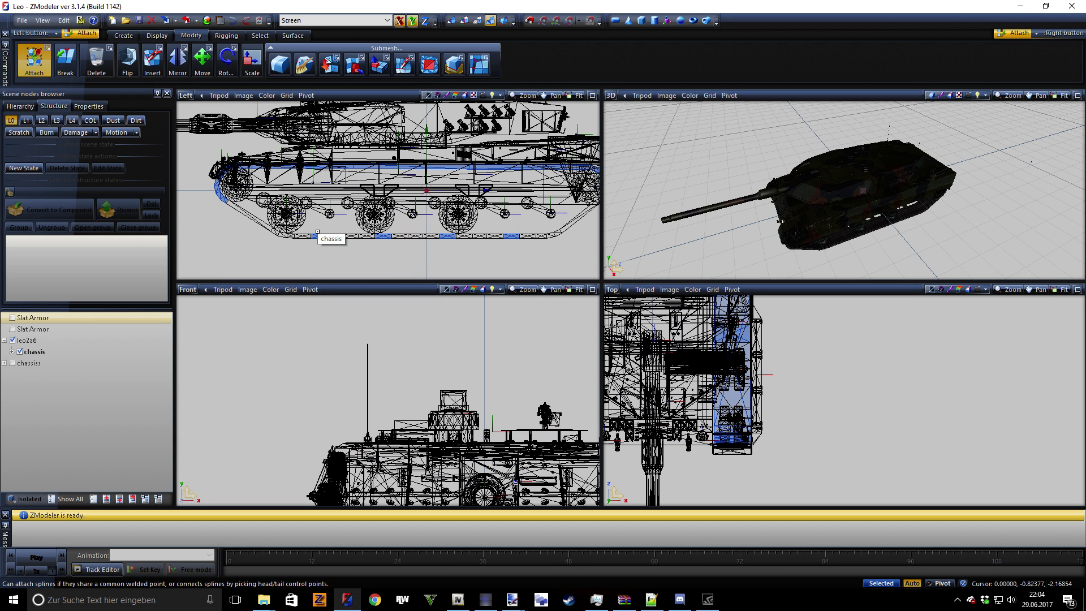
scroll(314, 233, "up", 2)
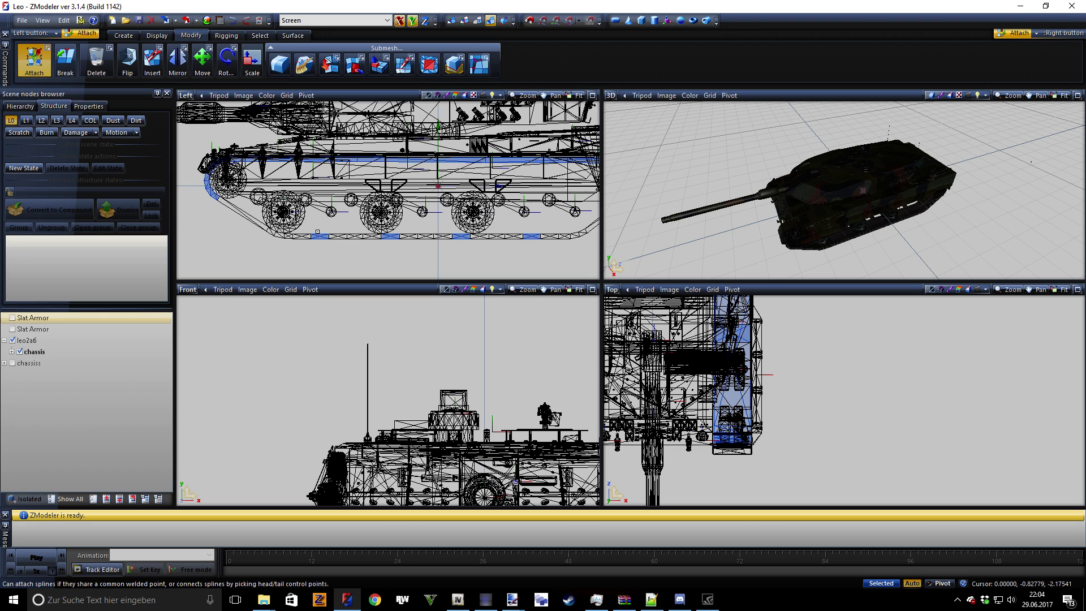
left_click(301, 235)
left_click(369, 236)
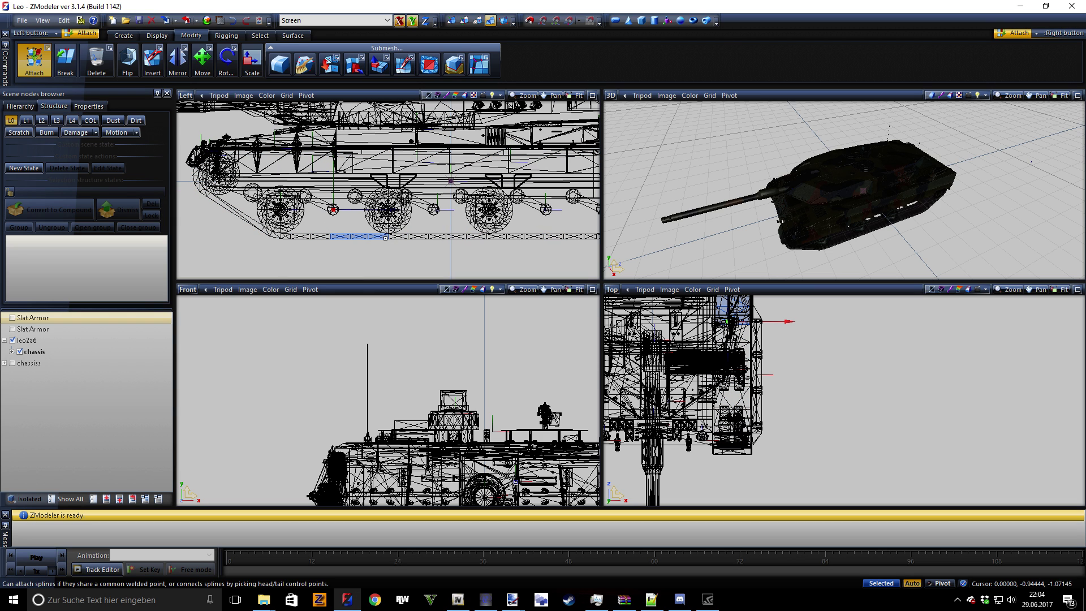
left_click_drag(328, 253, 413, 224)
left_click(425, 259)
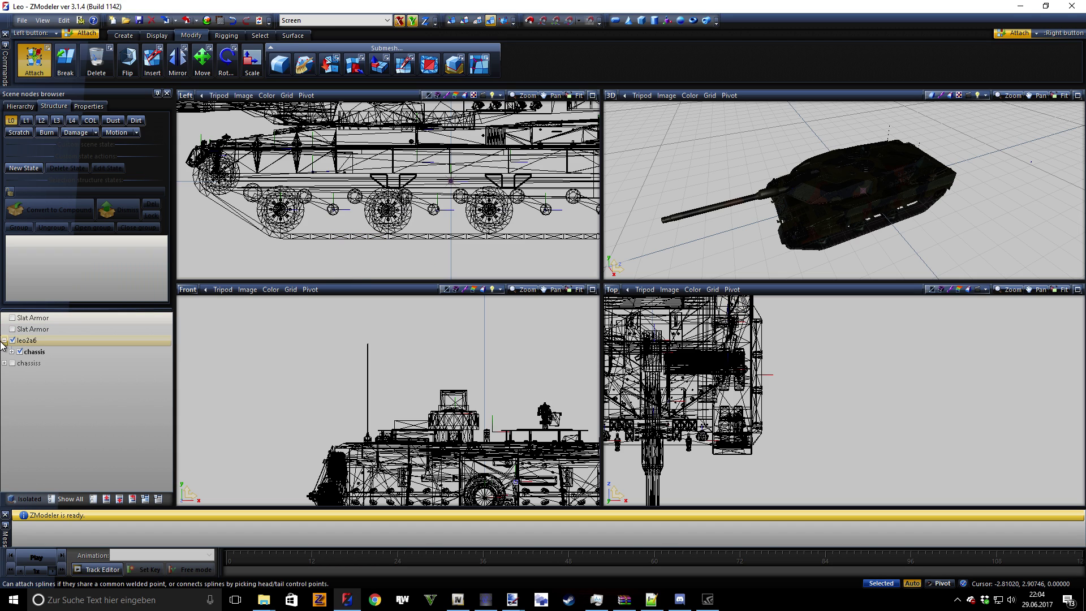
Step: Expand the chassis node and compare its hub entries with the track segments in the Left view
left_click(11, 352)
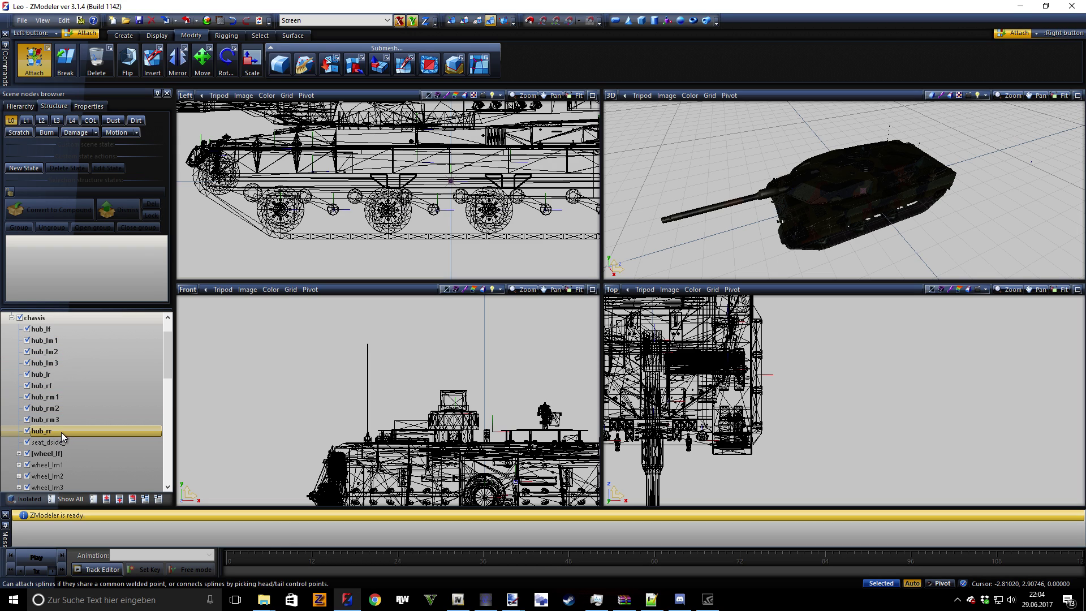
middle_click_drag(322, 244, 303, 236)
scroll(304, 236, "up", 4)
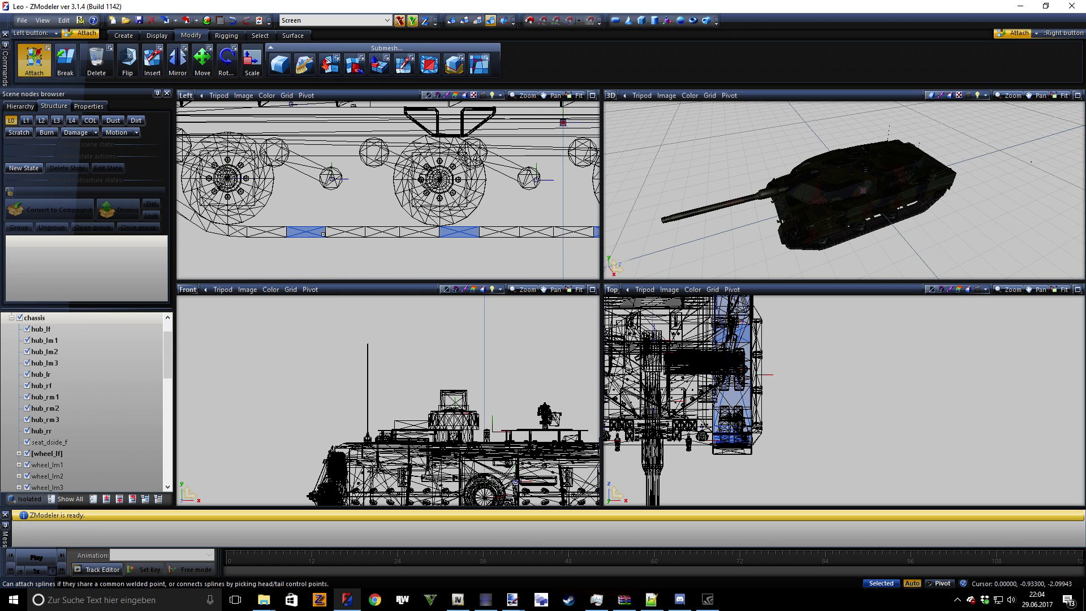
scroll(358, 232, "down", 3)
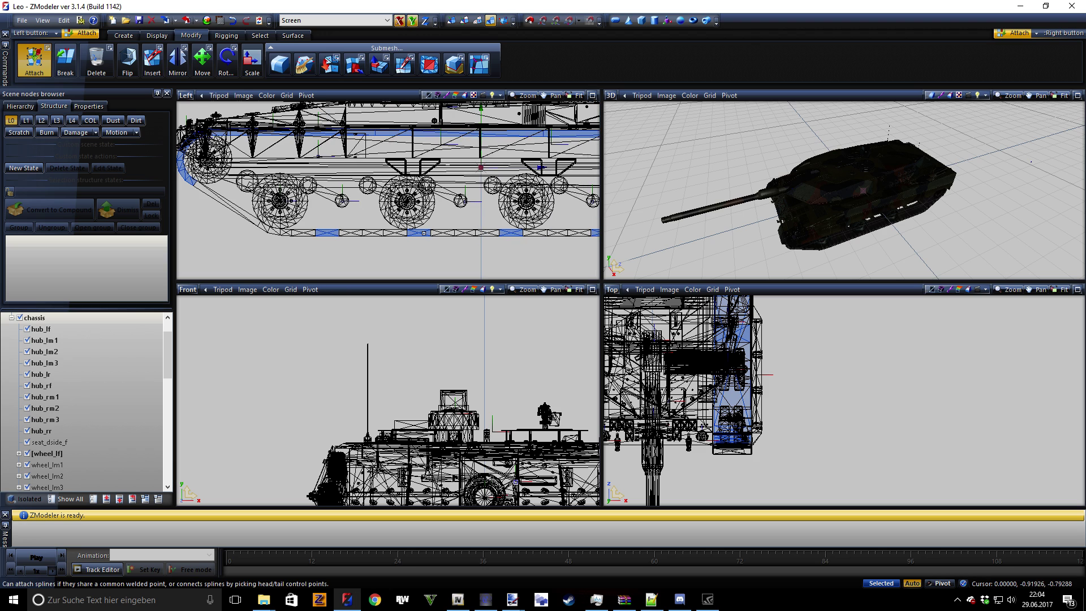
scroll(424, 233, "down", 2)
scroll(74, 350, "up", 1)
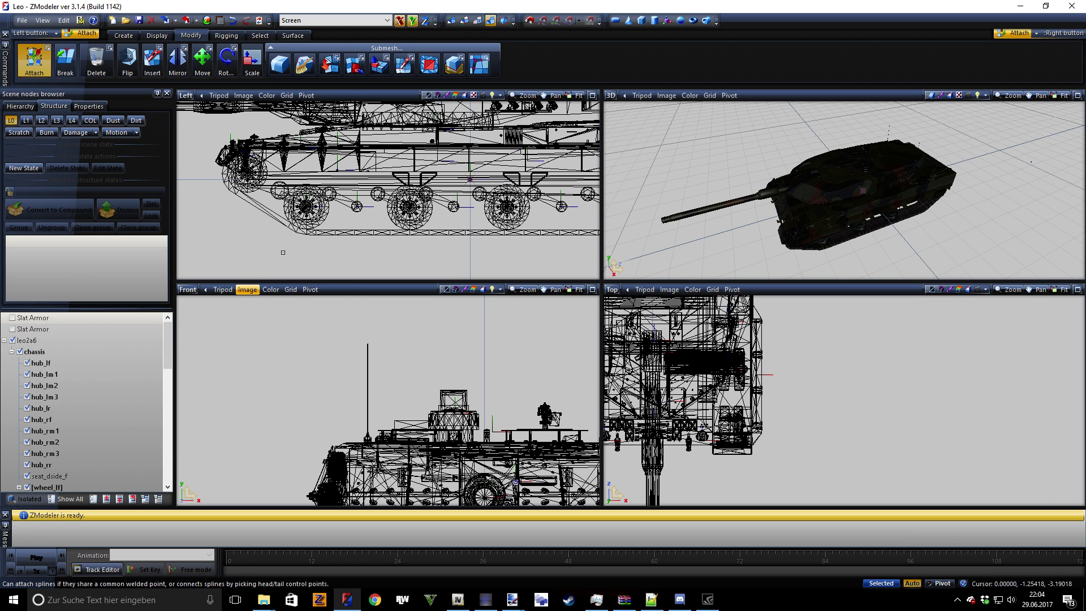
middle_click_drag(233, 188, 207, 191)
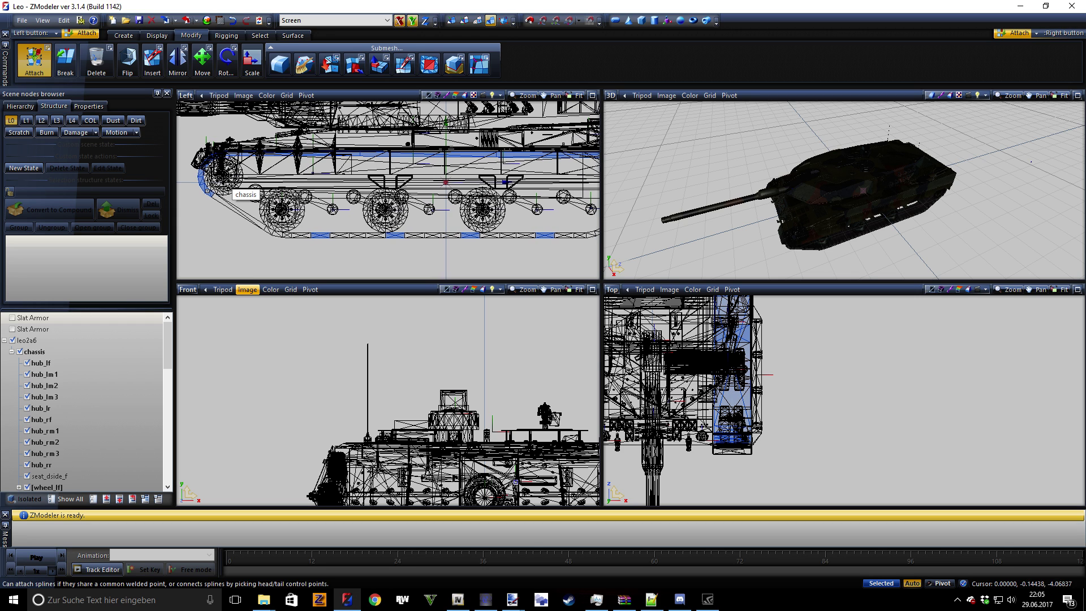
Step: At vertices level, inspect the track mesh's upper run, both curved ends and its separate pieces along the ground
left_click(453, 21)
left_click(207, 172)
scroll(209, 164, "down", 3)
left_click_drag(210, 143, 570, 197)
middle_click_drag(400, 181, 406, 183)
scroll(324, 165, "up", 2)
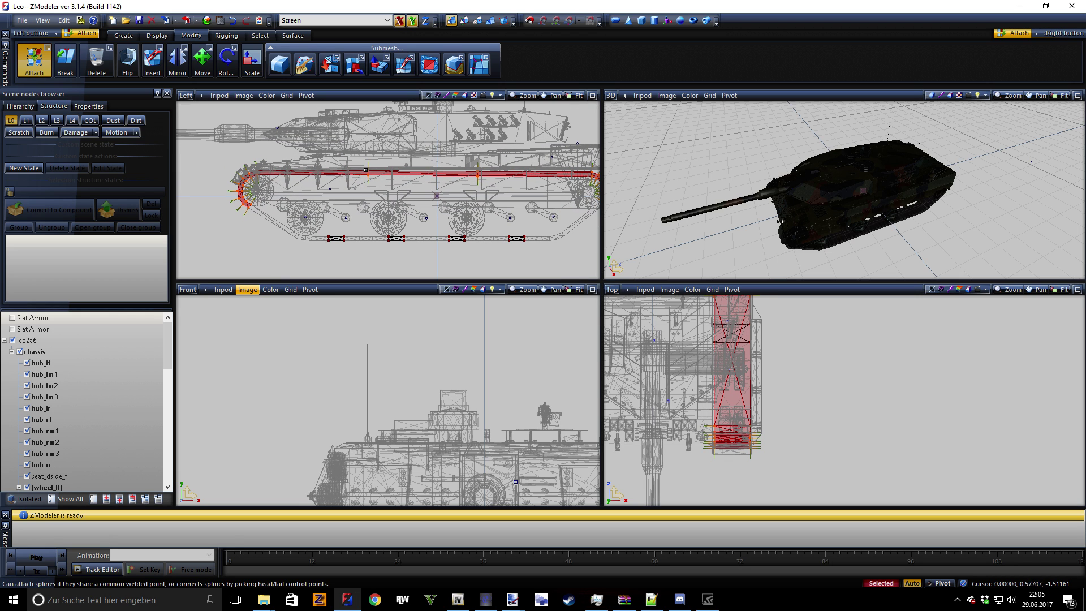
middle_click_drag(378, 180, 360, 174)
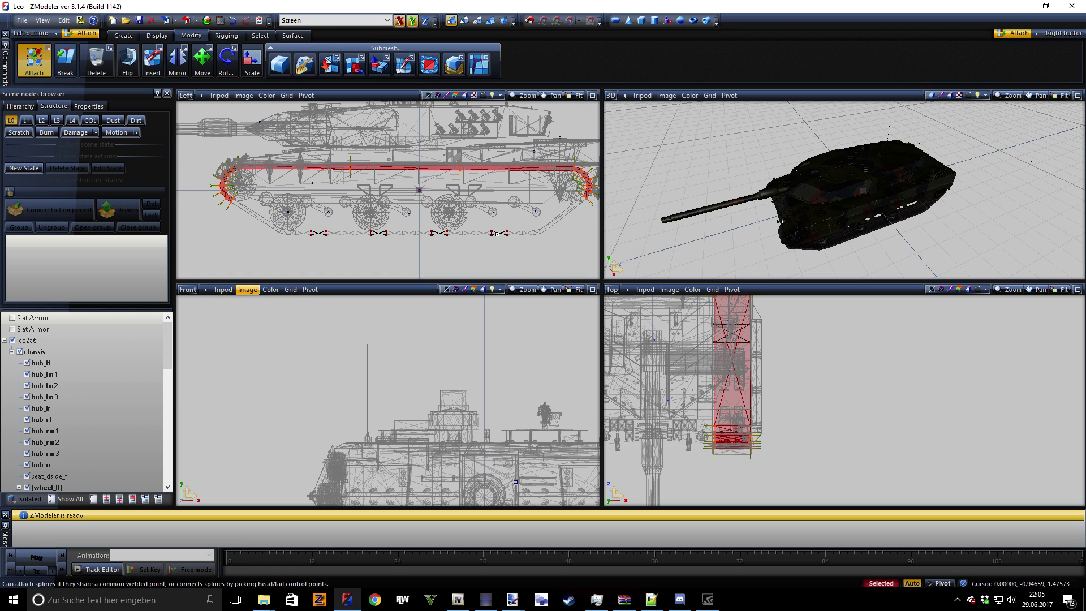
left_click_drag(520, 245, 474, 202)
left_click_drag(475, 244, 428, 209)
left_click_drag(404, 251, 370, 221)
left_click(318, 233)
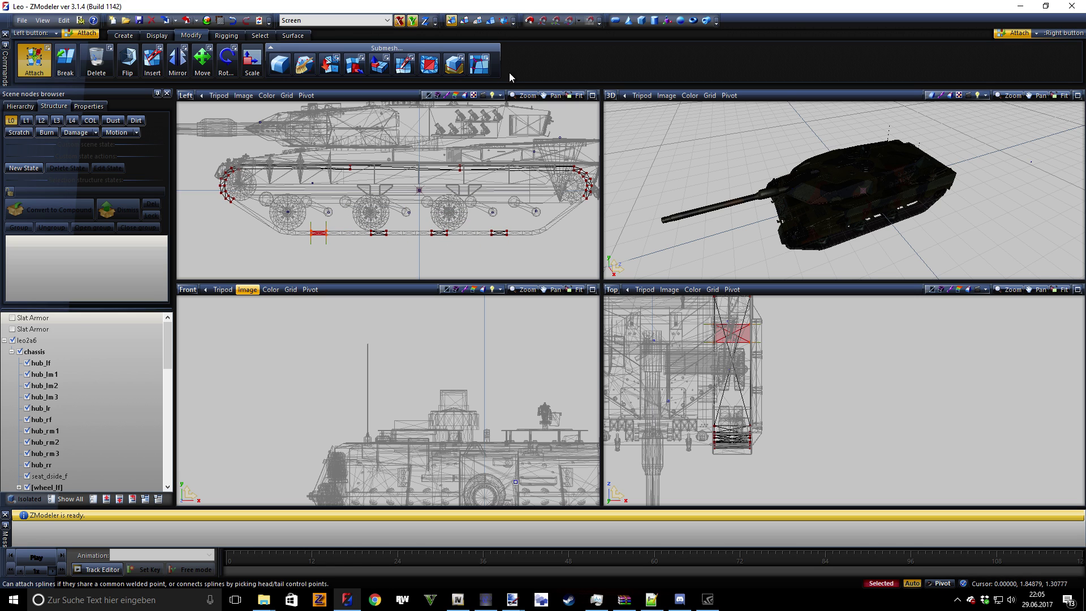
Step: Return to objects level, select the middle hub meshes along the bottom of the track and locate them in the hierarchy
left_click(490, 20)
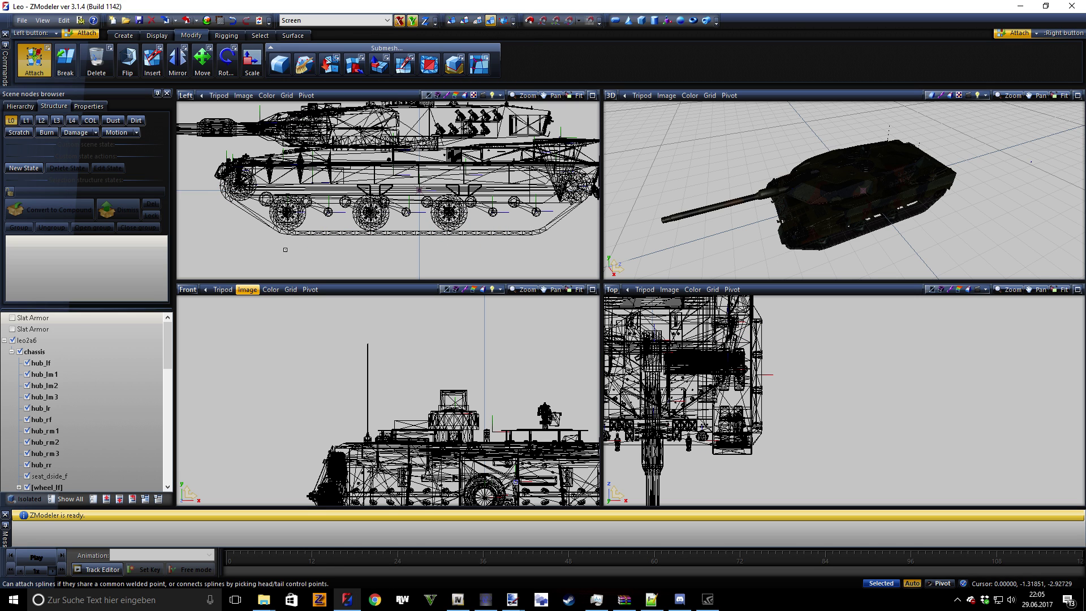
left_click_drag(290, 246, 565, 221)
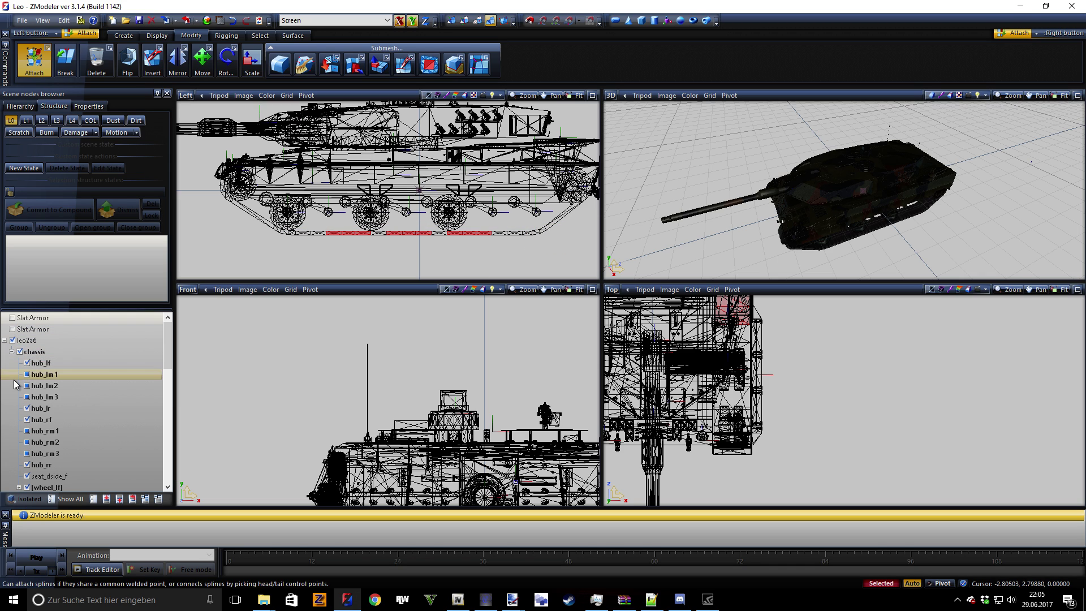
scroll(15, 384, "down", 1)
Step: Try nesting hub_rm1 under hub_rm2 in the chassis hierarchy
left_click(58, 409)
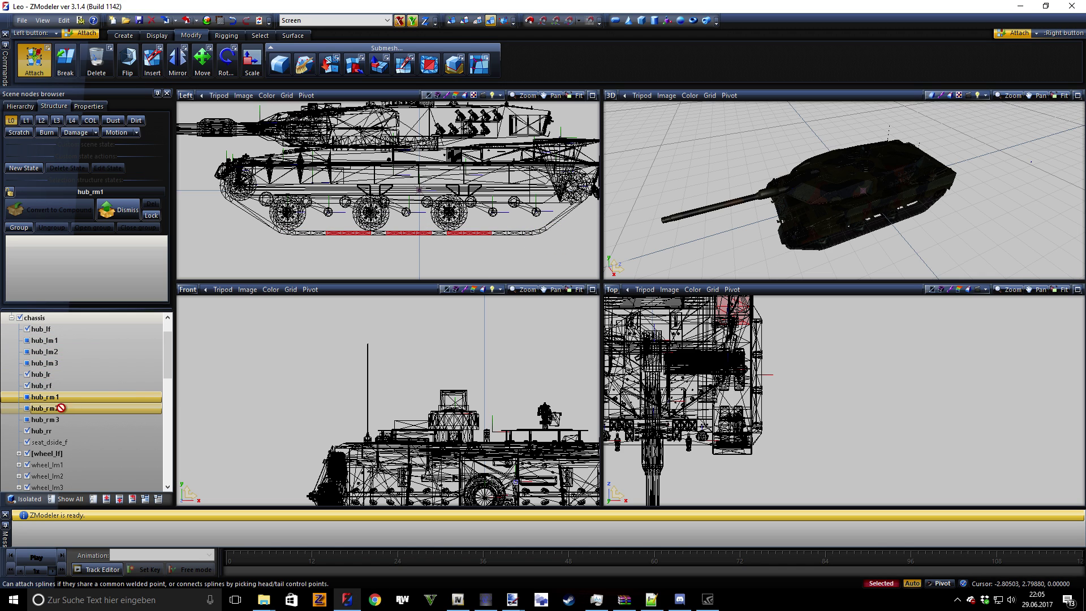
left_click(45, 363)
left_click(18, 397)
left_click(31, 408)
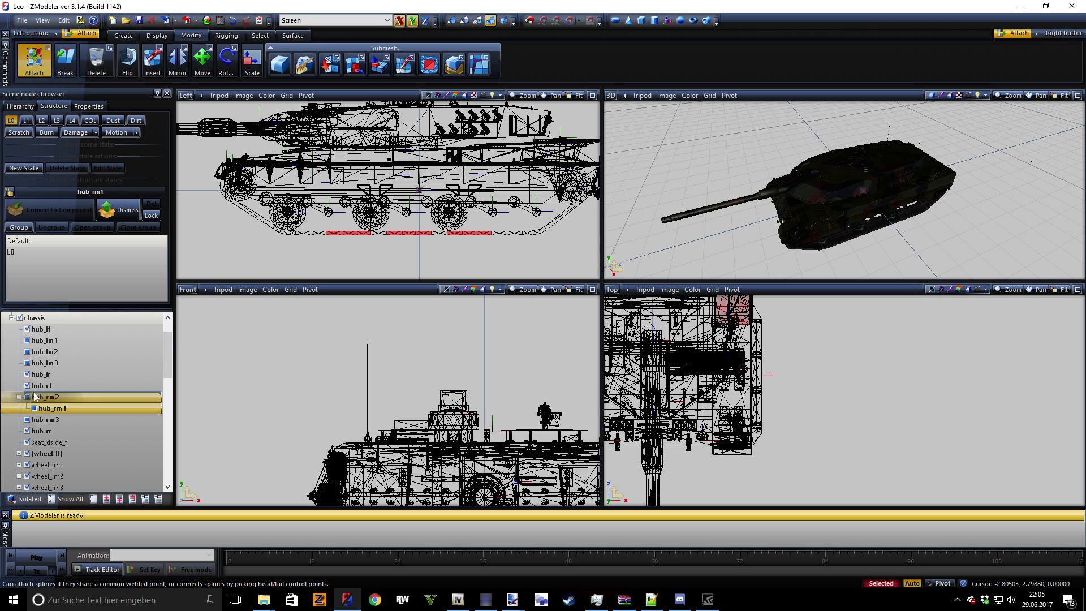
left_click_drag(34, 393, 35, 392)
key("Escape")
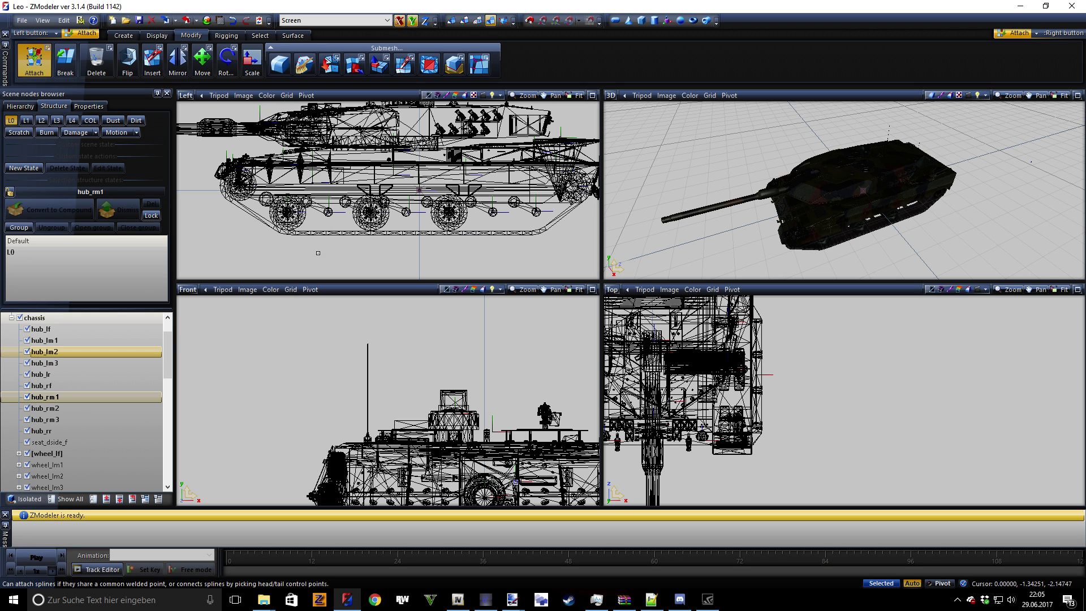
Step: Examine the hub track segments and their pivots up close, and compare them with the hub and wheel nodes
scroll(318, 253, "up", 10)
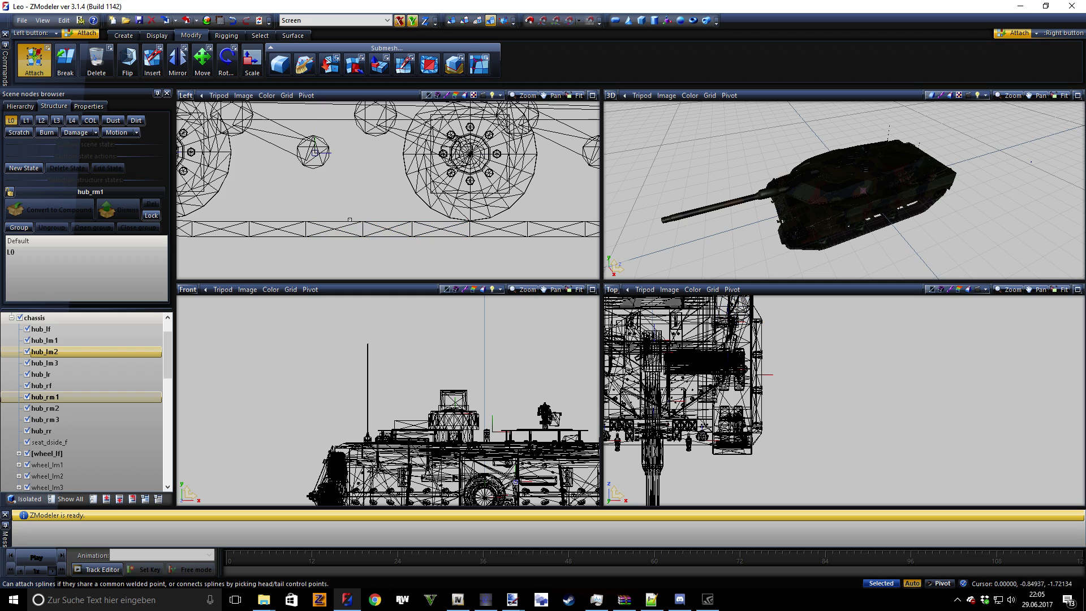
middle_click_drag(349, 221, 370, 244)
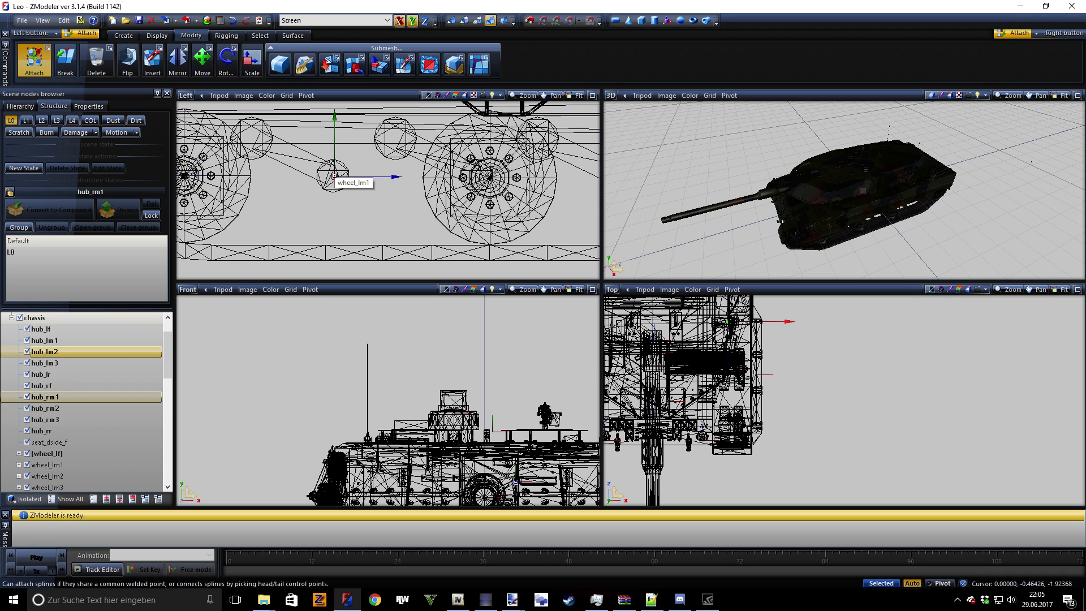
scroll(70, 454, "down", 2)
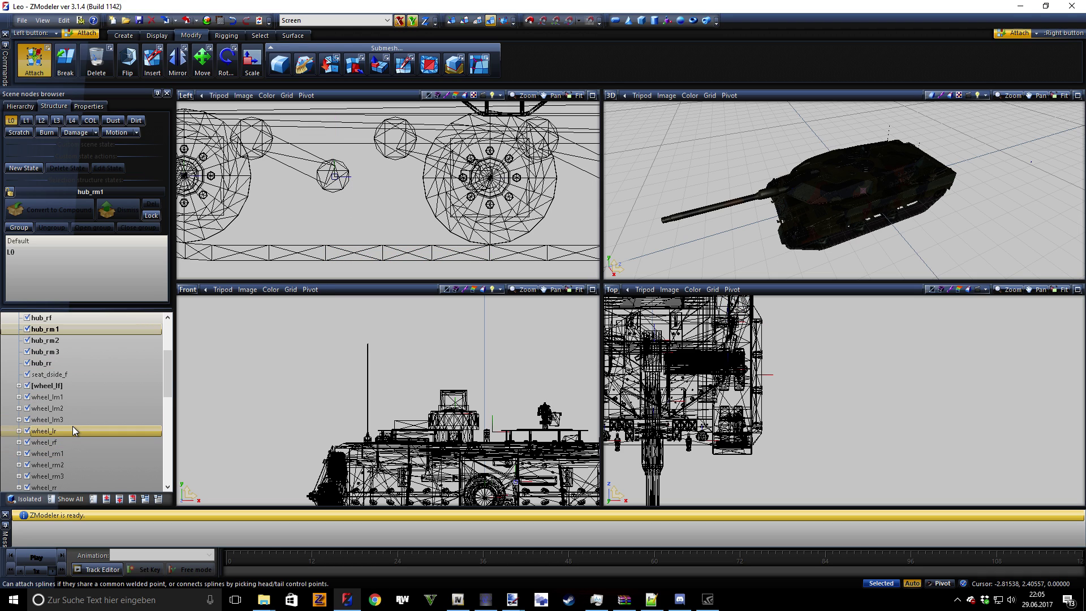
scroll(79, 398, "up", 2)
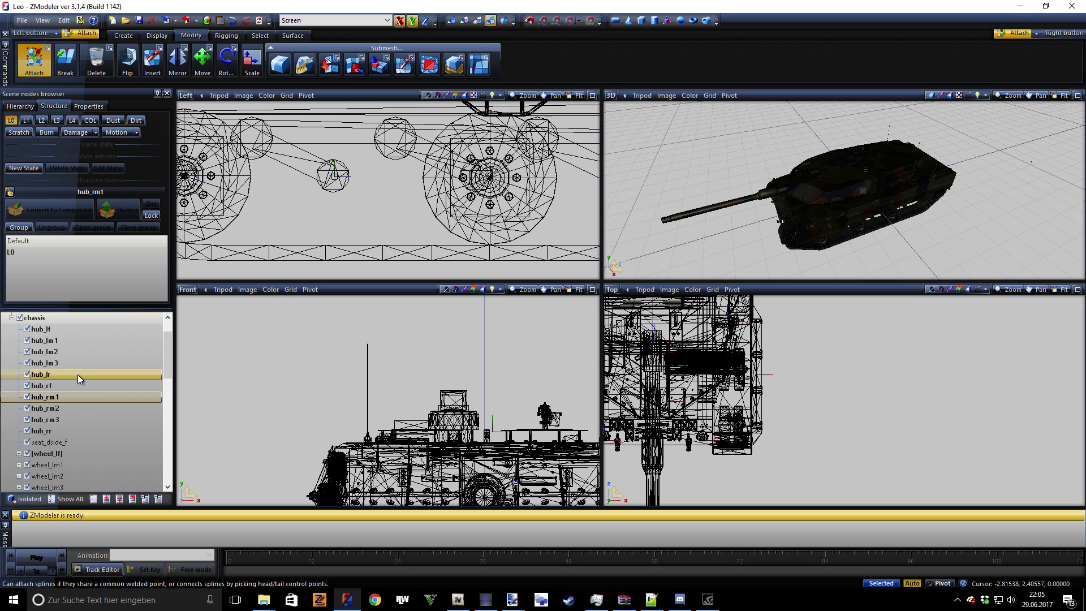
scroll(79, 419, "down", 1)
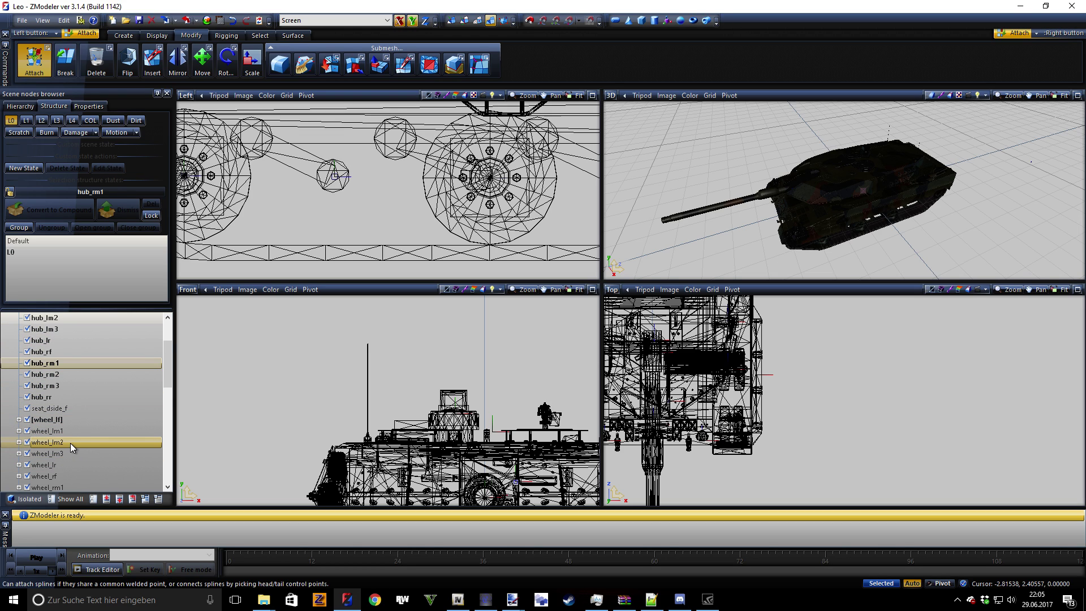
scroll(99, 378, "up", 2)
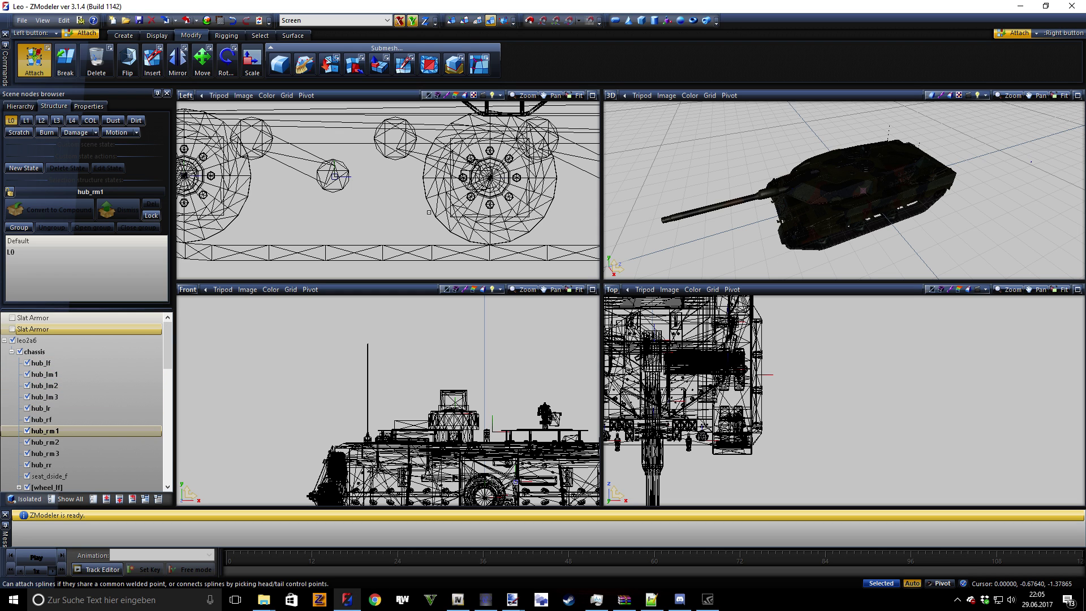
scroll(401, 227, "down", 1)
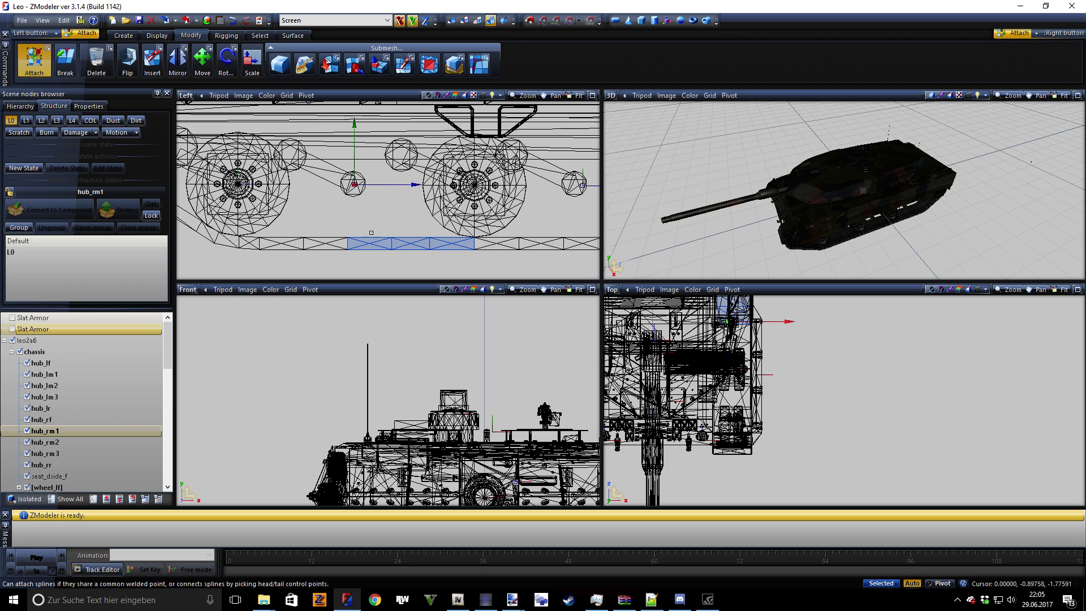
left_click(354, 185)
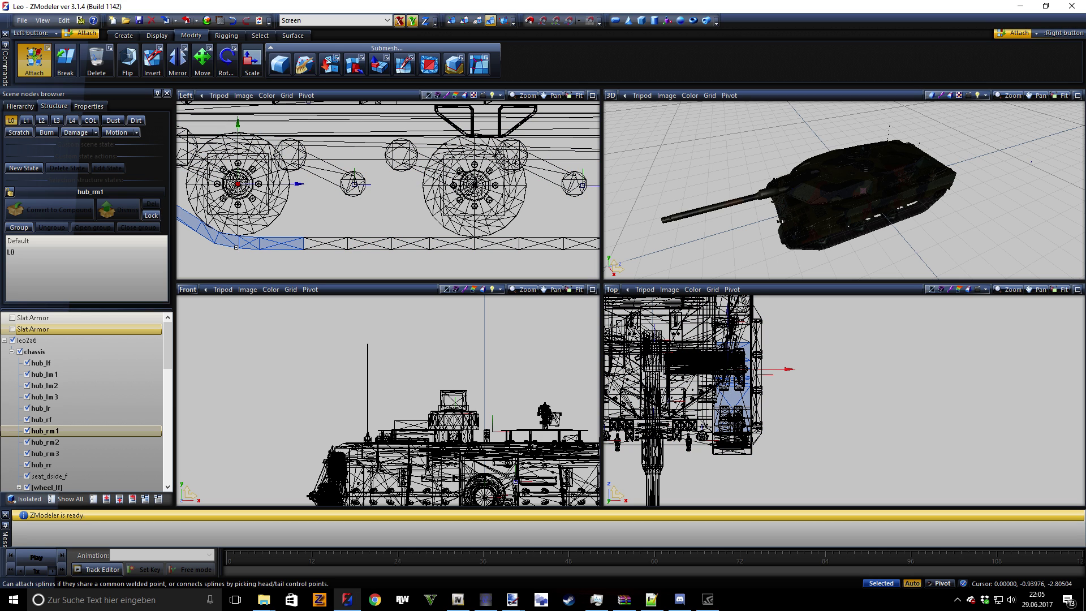
Step: Inspect the wheels and track up close in the 3D view and the chassis body in the Left view
scroll(236, 248, "down", 4)
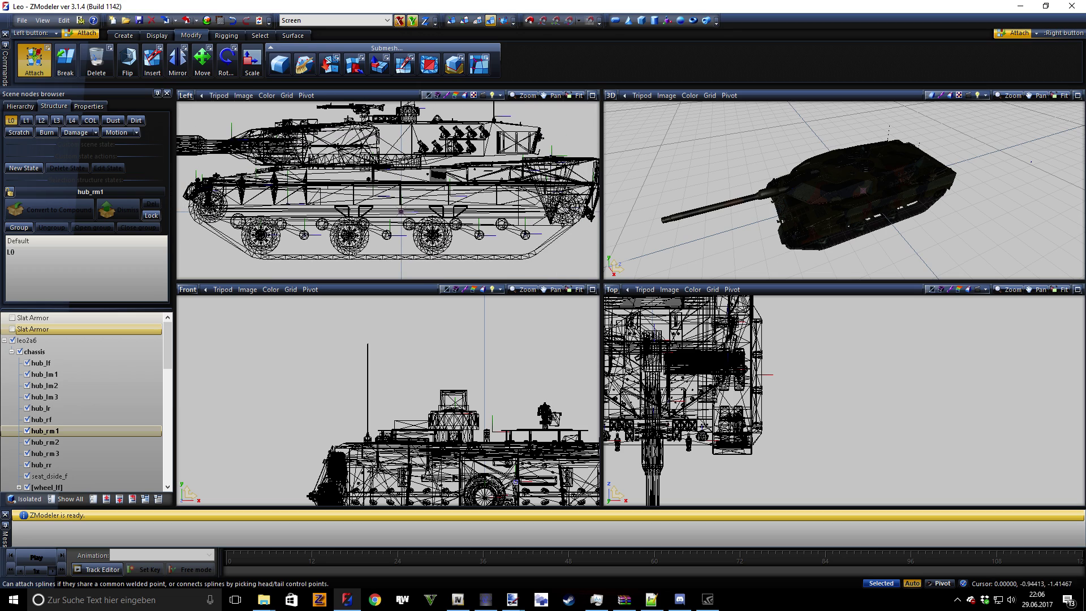
middle_click_drag(788, 232, 824, 198)
scroll(827, 231, "up", 4)
scroll(828, 237, "up", 3)
middle_click_drag(830, 242, 841, 266)
left_click(310, 199)
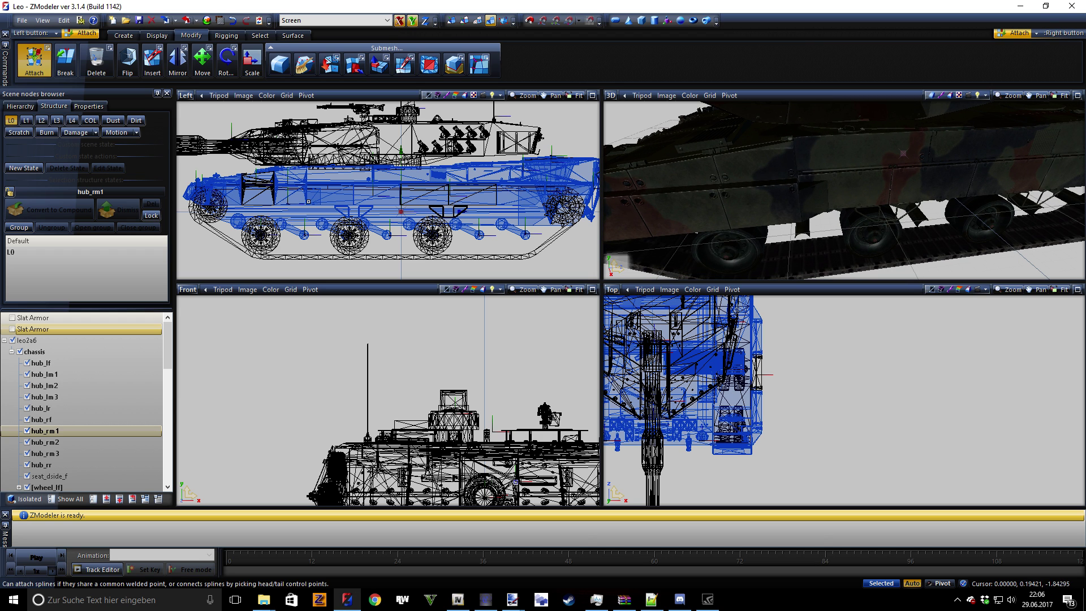
middle_click_drag(310, 200, 329, 204)
scroll(346, 208, "down", 2)
left_click(351, 211)
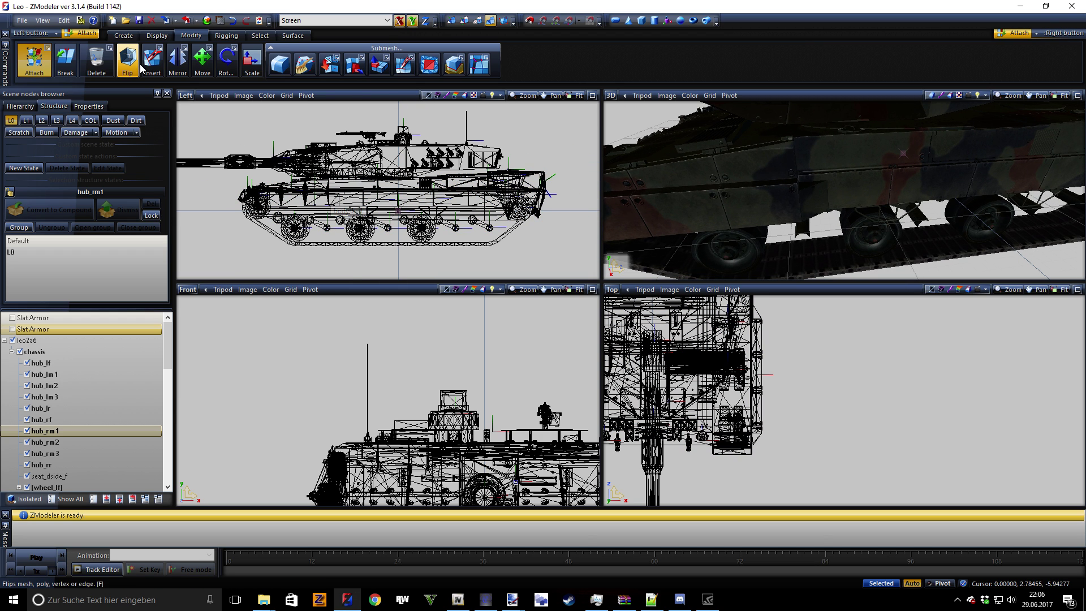
Step: Export the tank to the Desktop as a GTA Rage model named leo
left_click(186, 21)
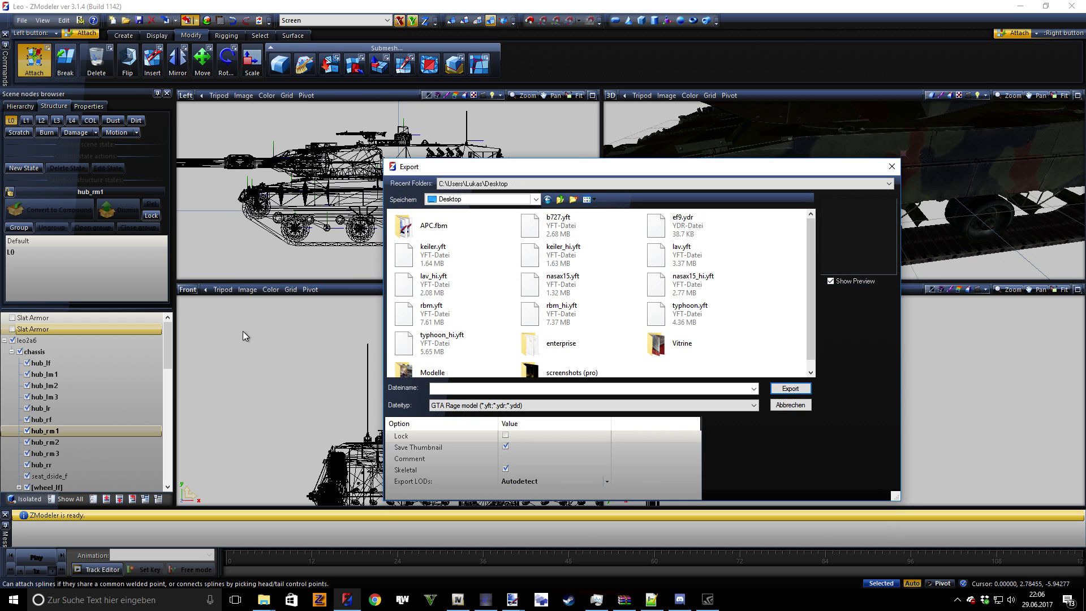
left_click(453, 389)
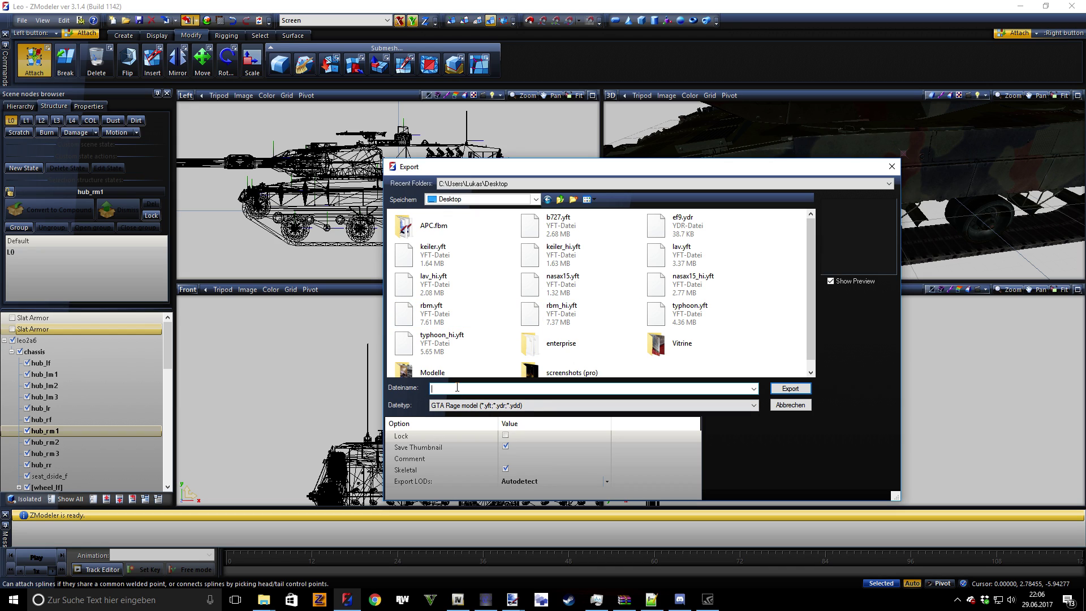
type("leo.")
key("Return")
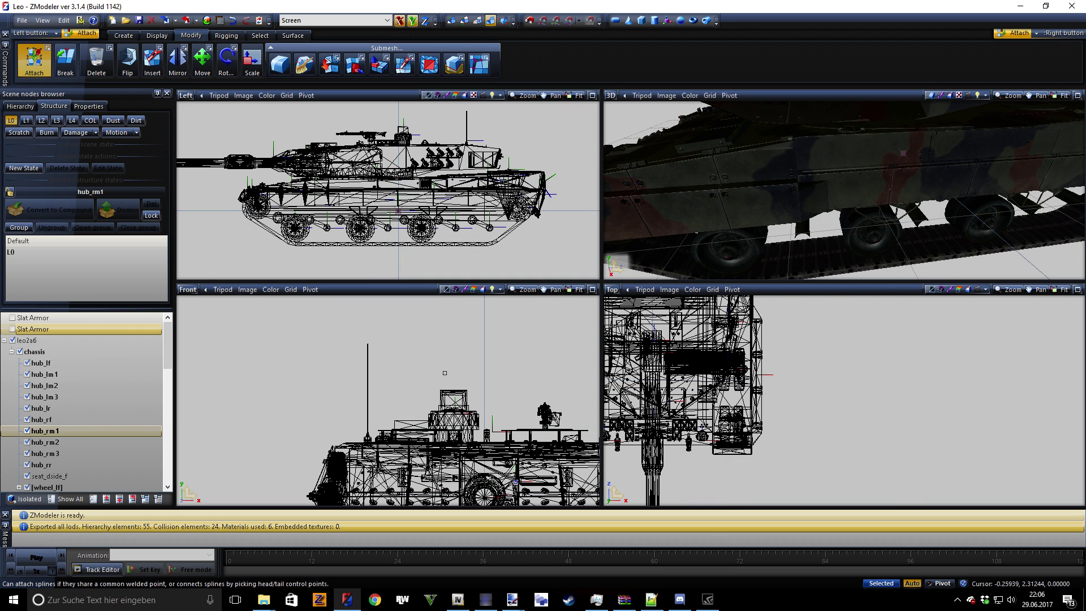
Step: Clear the scene without saving changes, and import leo2a6.yft from the Desktop
left_click(22, 21)
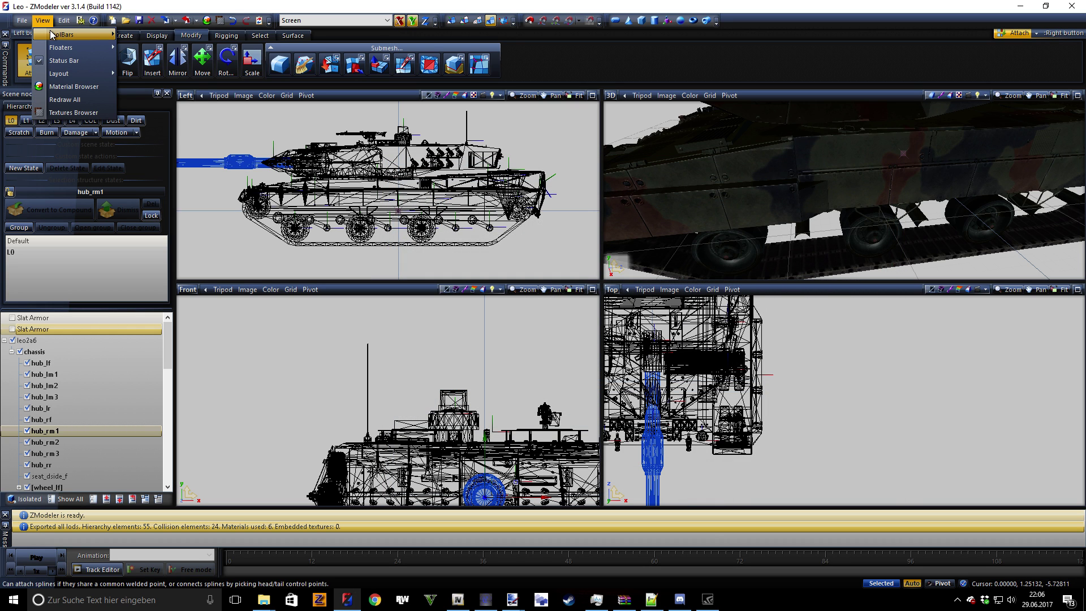
left_click(38, 37)
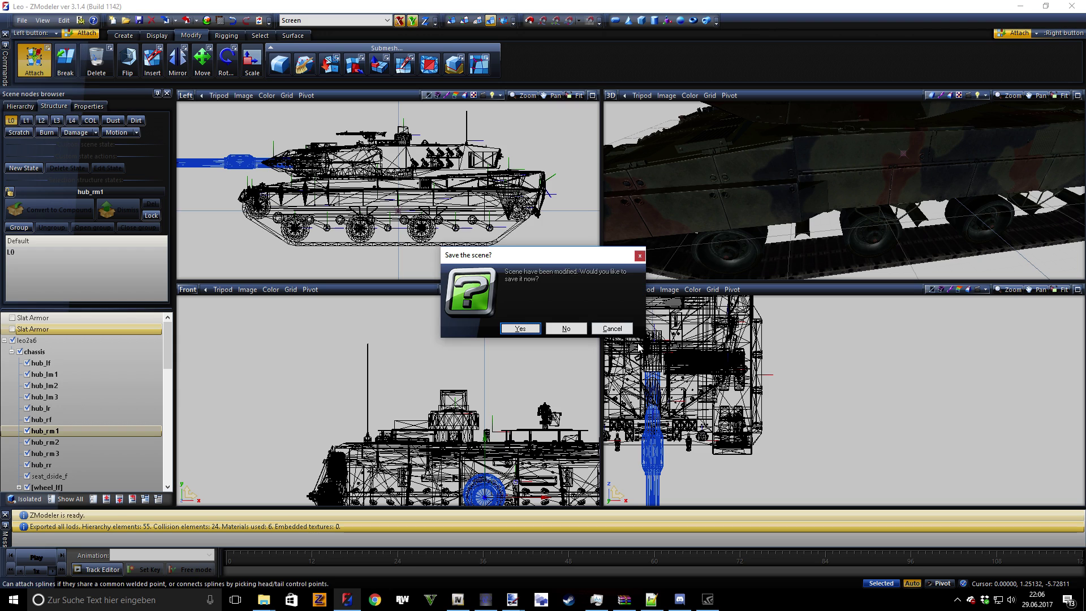
left_click(558, 329)
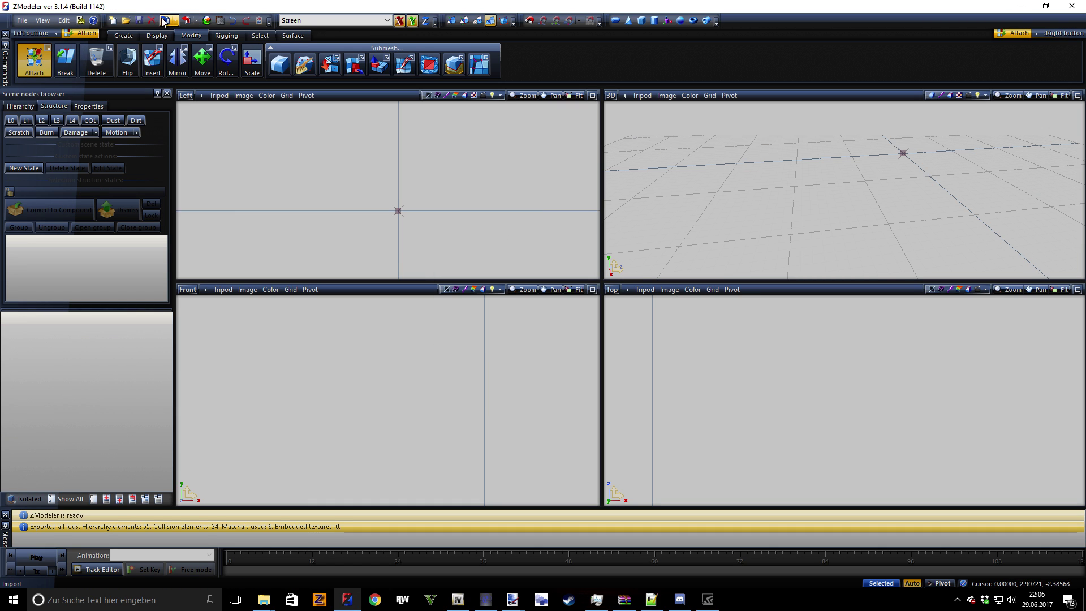
left_click(165, 21)
left_click(561, 200)
left_click(562, 199)
left_click(562, 199)
left_click(562, 200)
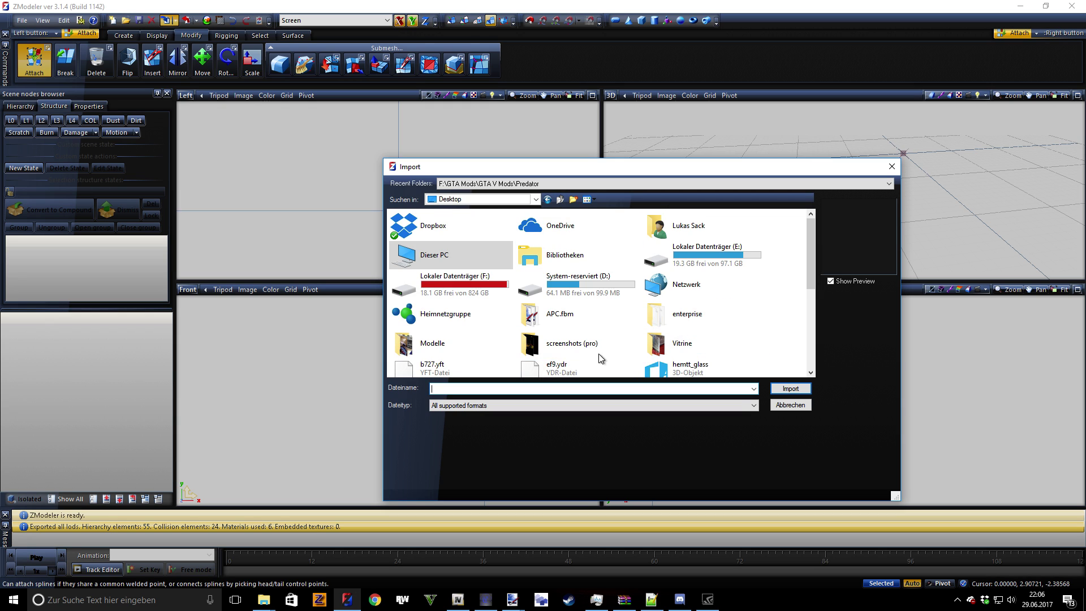
scroll(594, 355, "down", 3)
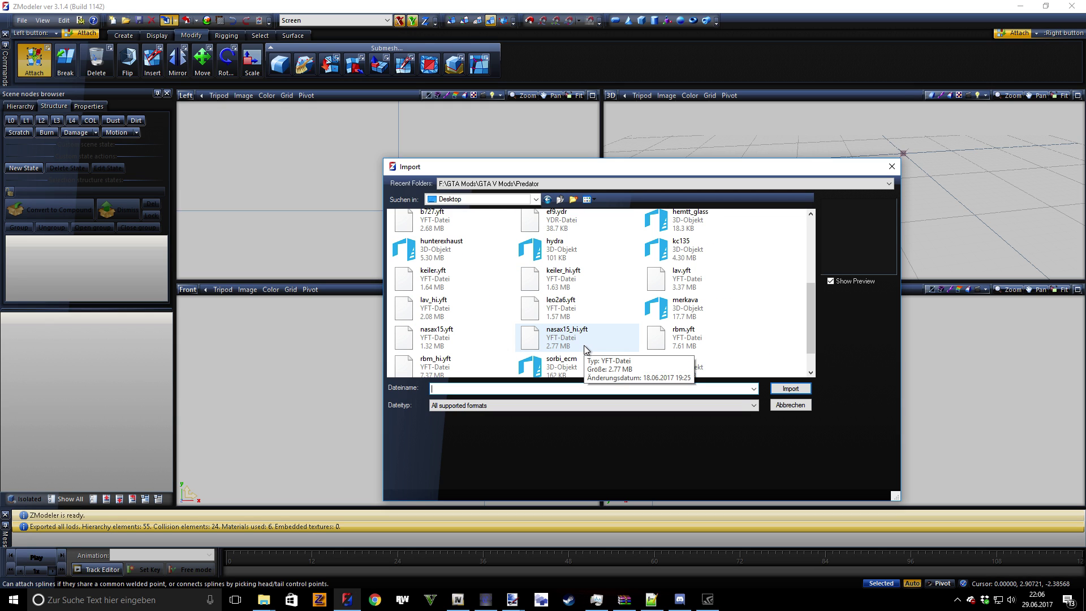
scroll(759, 321, "up", 2)
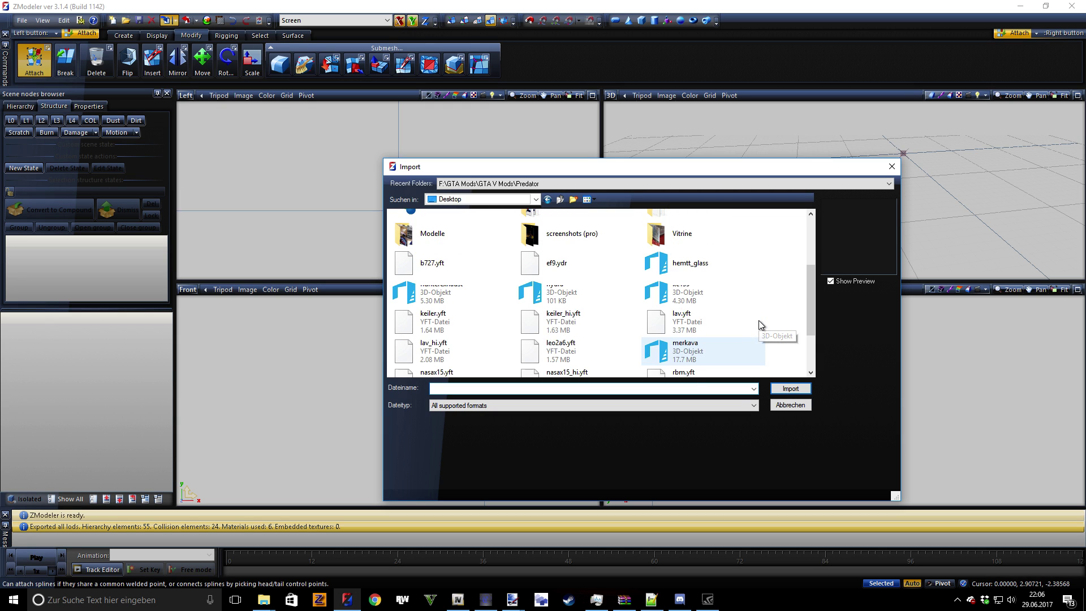
double_click(559, 348)
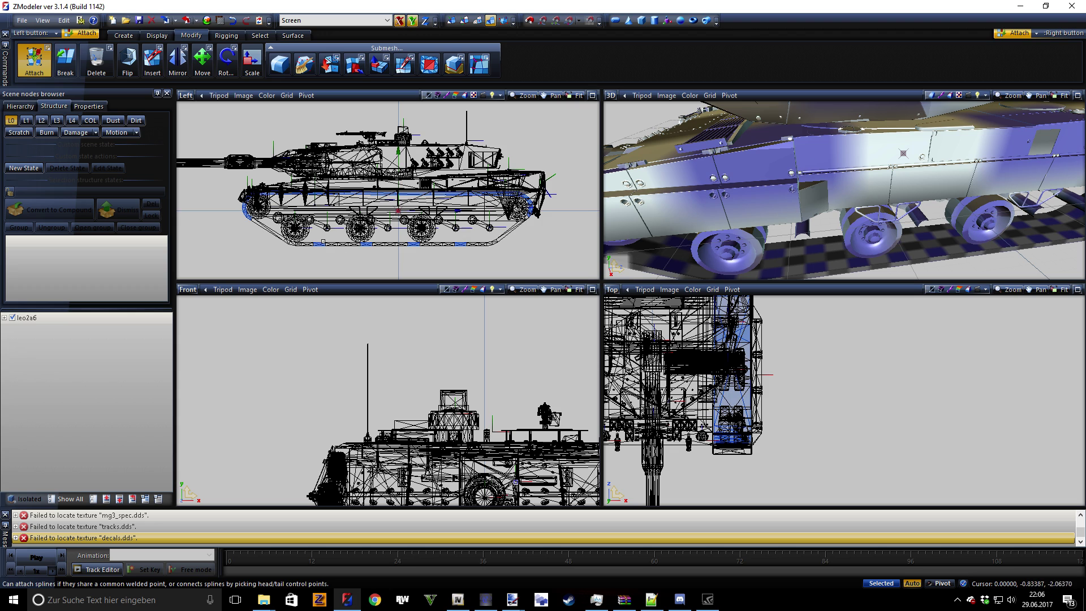
Step: Reset the scene without saving, and import leo2a6.yft from the Desktop with Slice to parts turned off
left_click(22, 20)
left_click(33, 35)
left_click(563, 328)
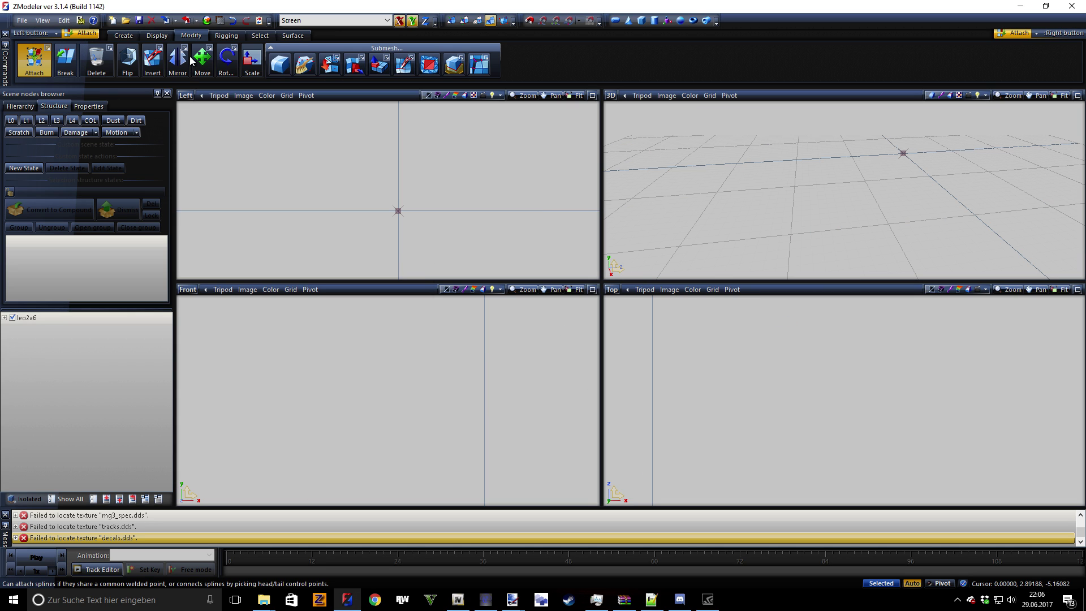
left_click(166, 20)
scroll(599, 319, "down", 5)
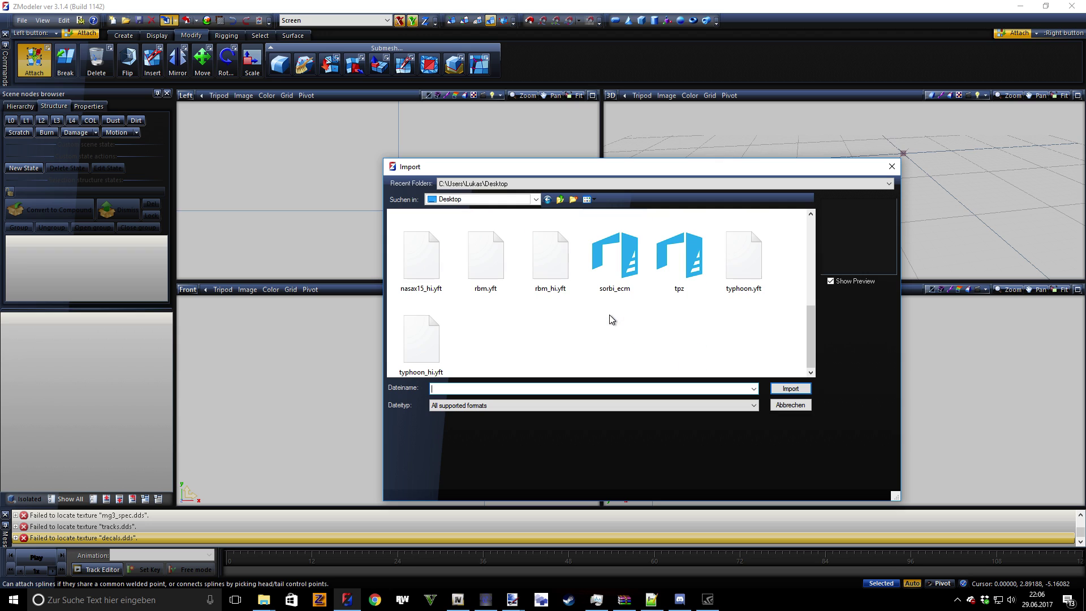
scroll(612, 319, "up", 2)
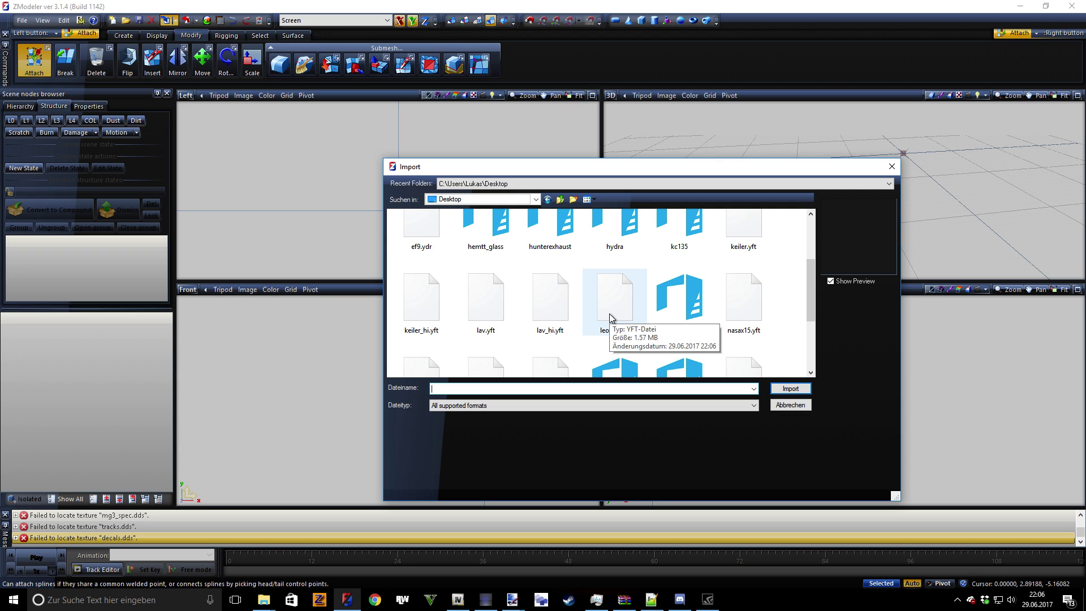
left_click(630, 313)
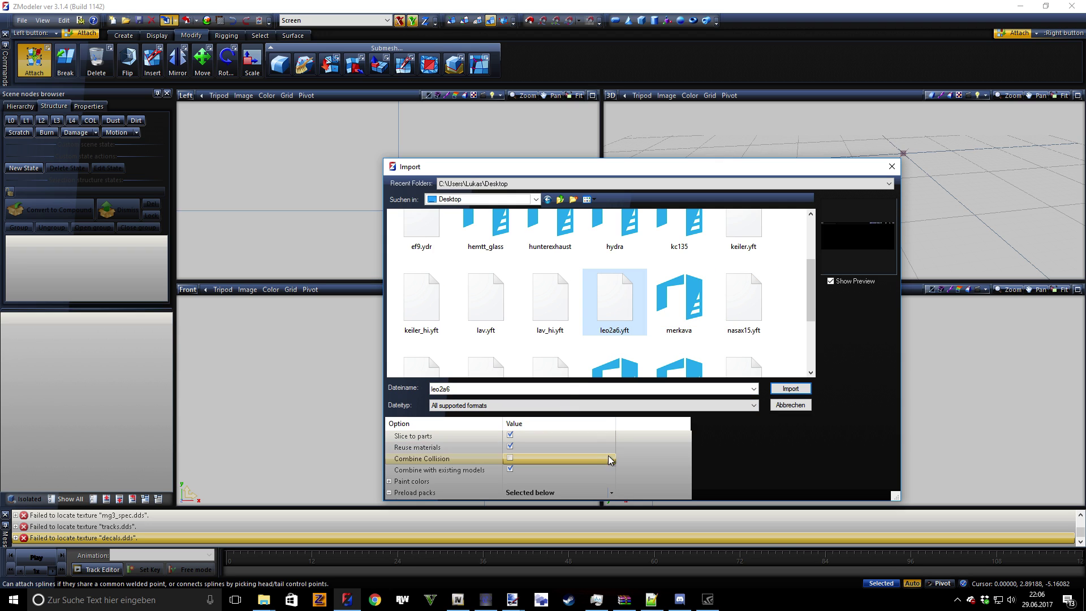
left_click(447, 437)
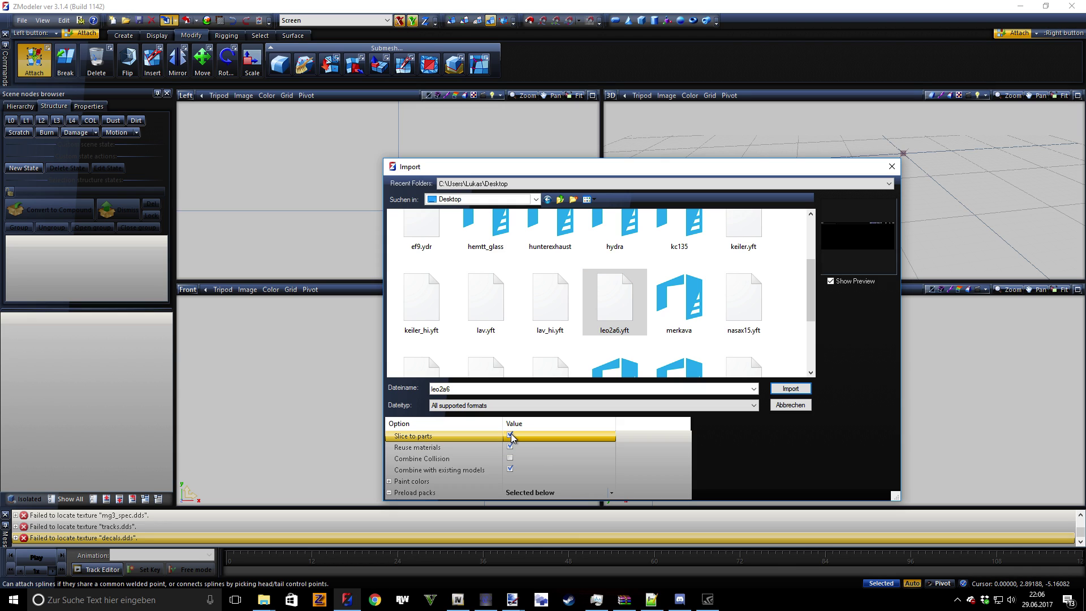
left_click(791, 388)
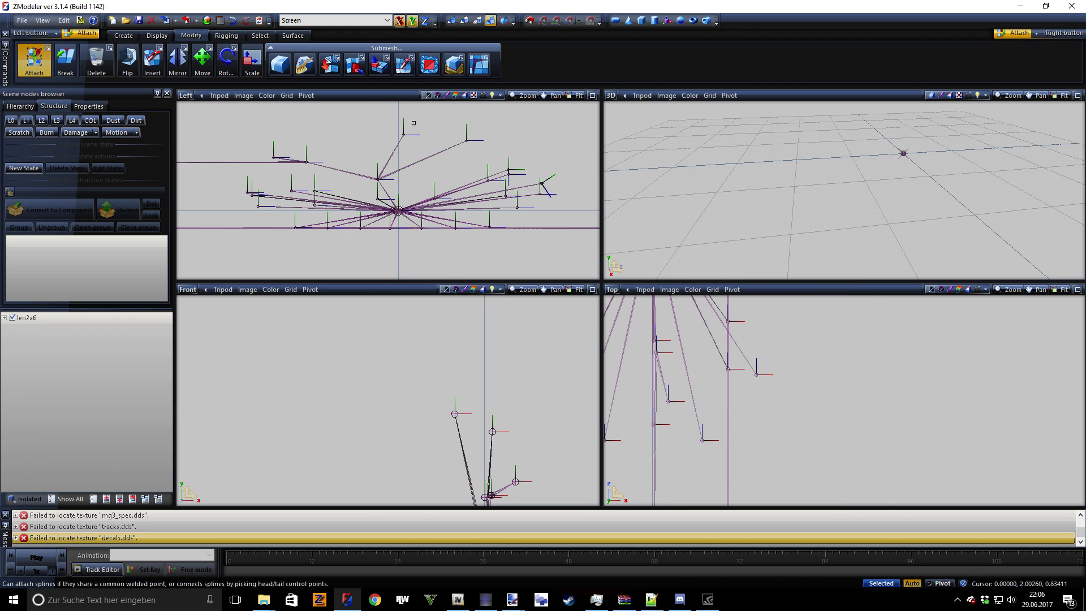
Step: Show the L0 meshes of the imported tank
middle_click_drag(311, 151, 371, 174)
scroll(237, 139, "down", 1)
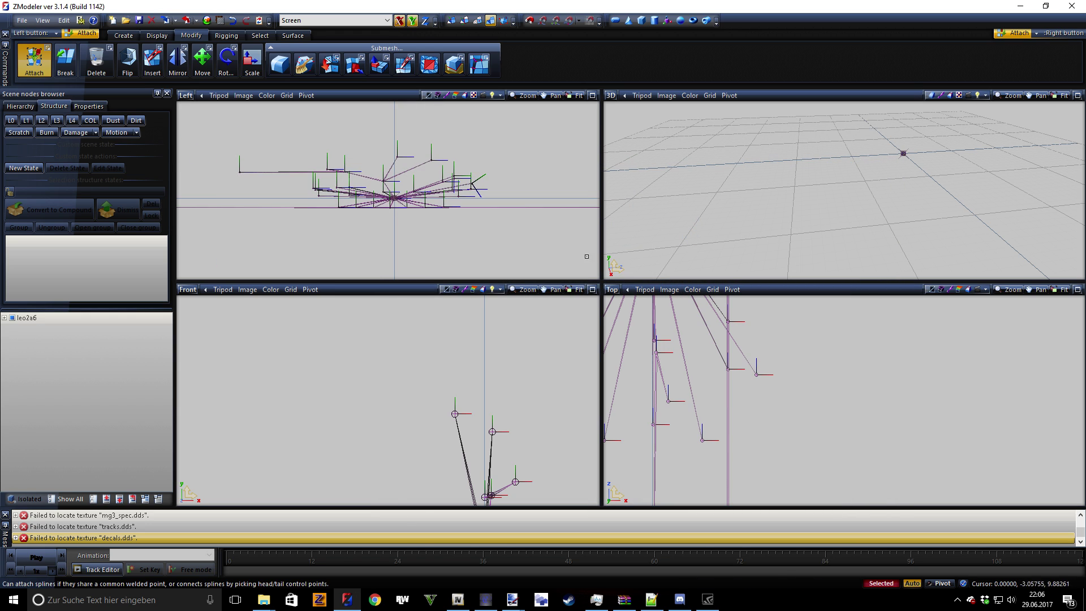
key("space")
scroll(501, 225, "up", 1)
scroll(416, 190, "up", 4)
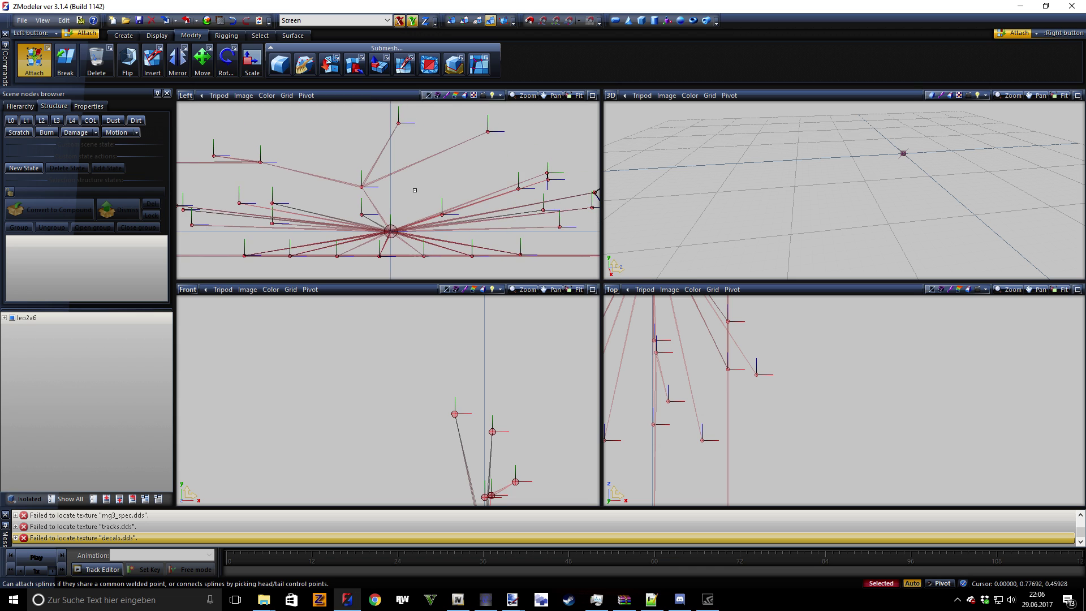
key("space")
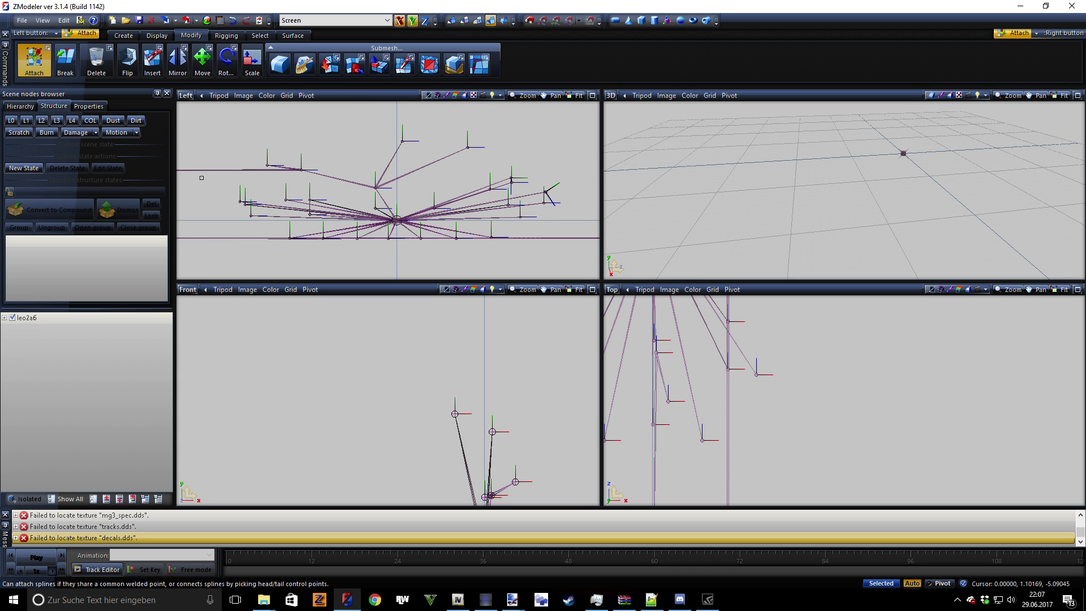
left_click(11, 120)
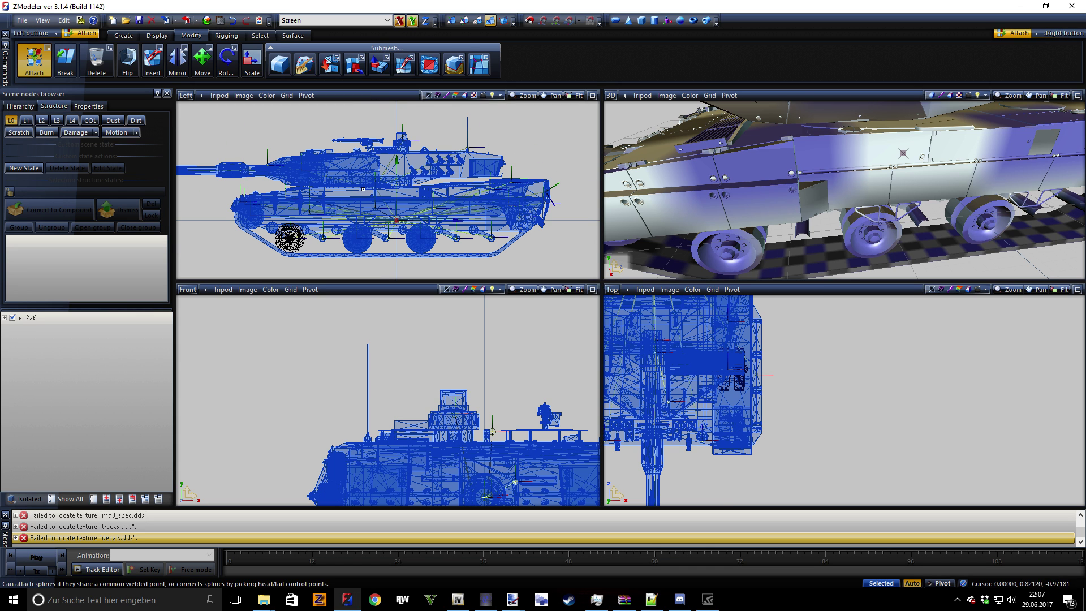
scroll(366, 189, "down", 4)
scroll(398, 189, "up", 2)
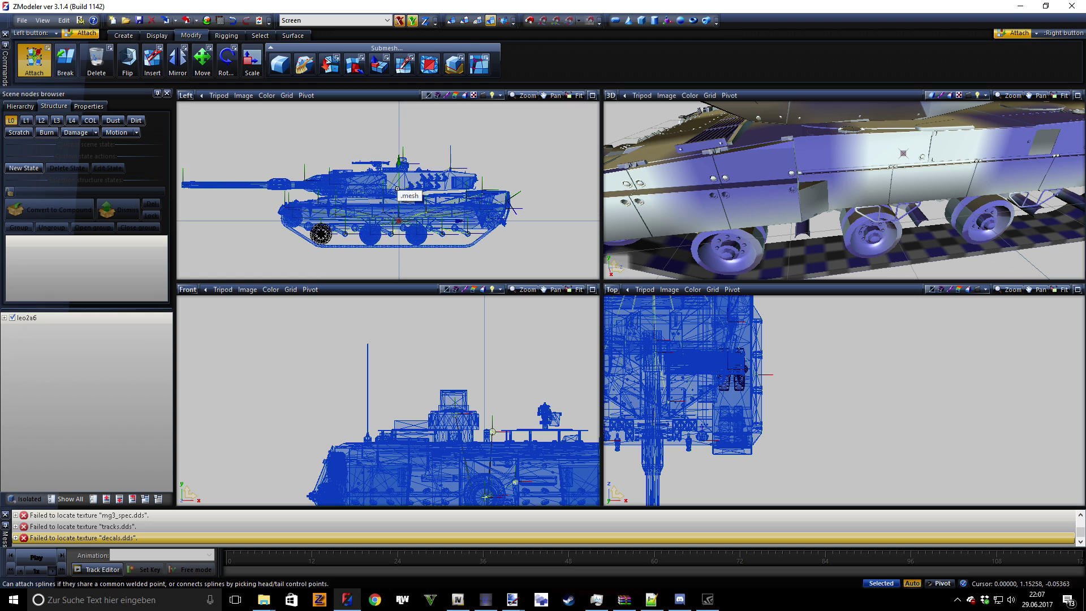
scroll(398, 189, "up", 1)
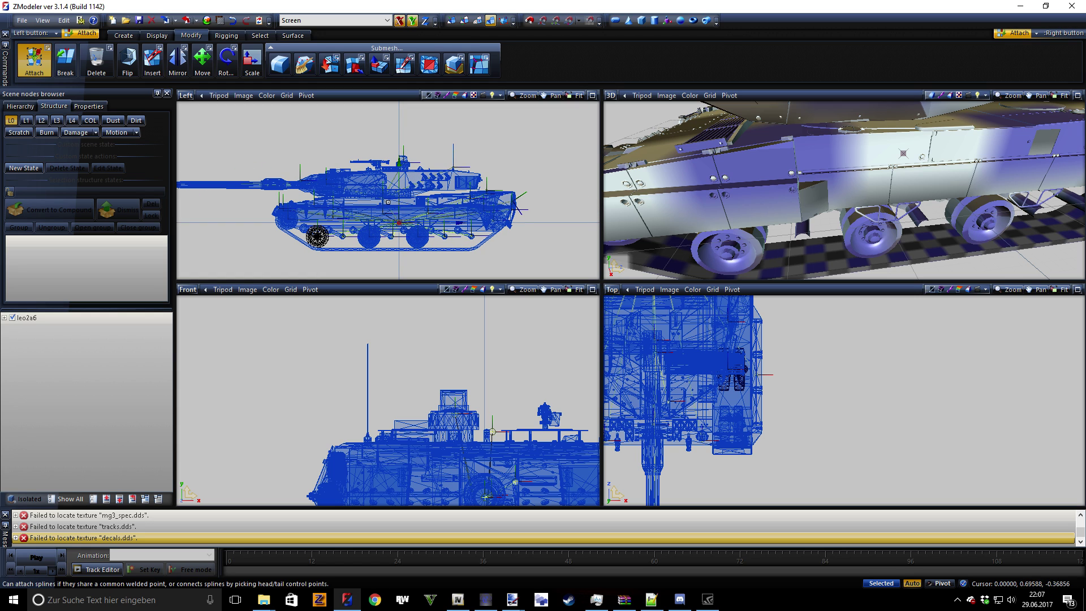
middle_click_drag(397, 210, 377, 194)
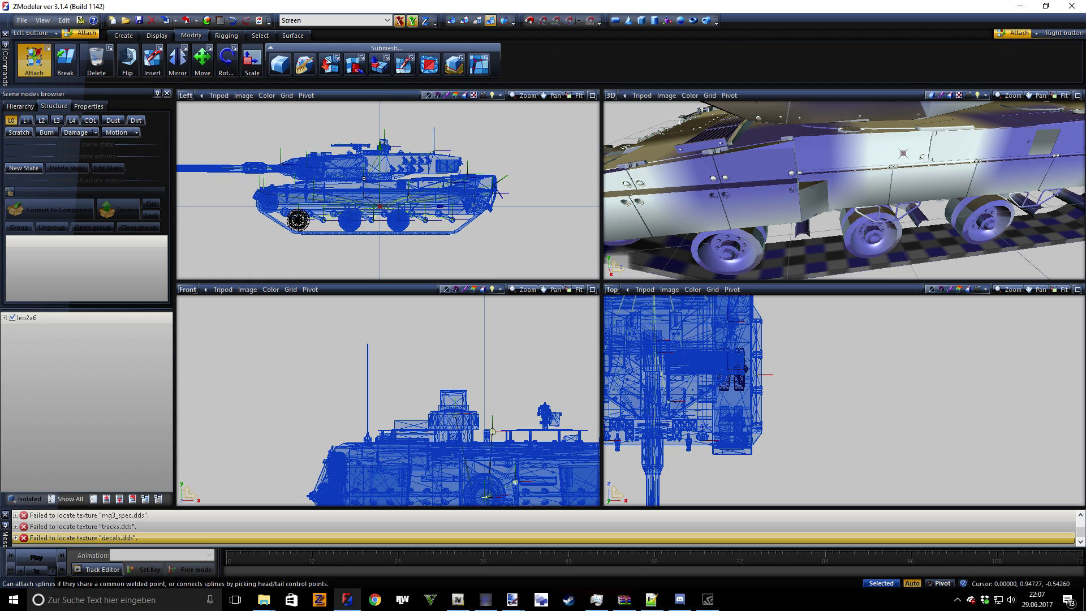
scroll(377, 194, "up", 2)
Step: Show the model at vertex level and examine the vertices along the track in the Left view
left_click(452, 21)
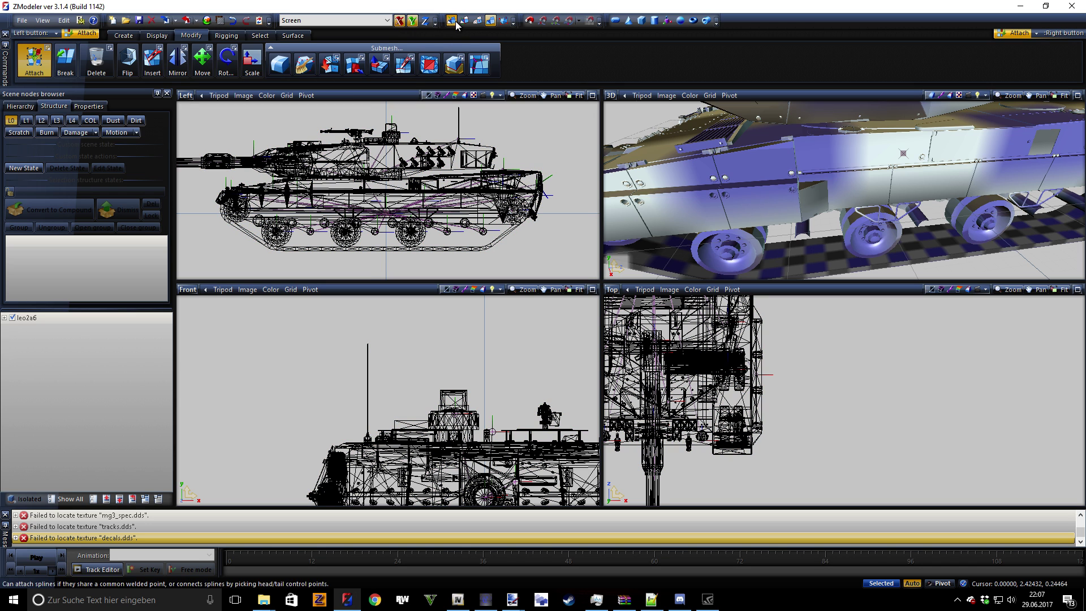
key("4")
key("1")
middle_click_drag(437, 262, 448, 248)
scroll(448, 247, "up", 1)
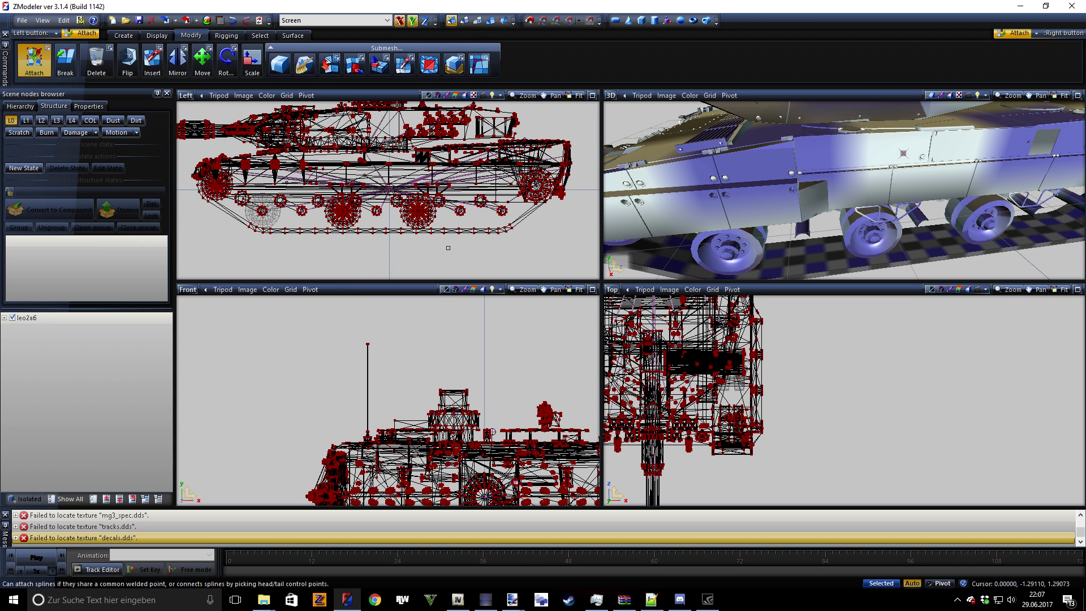
Step: Select all polygons that use the tracks material at polygon level
left_click(478, 21)
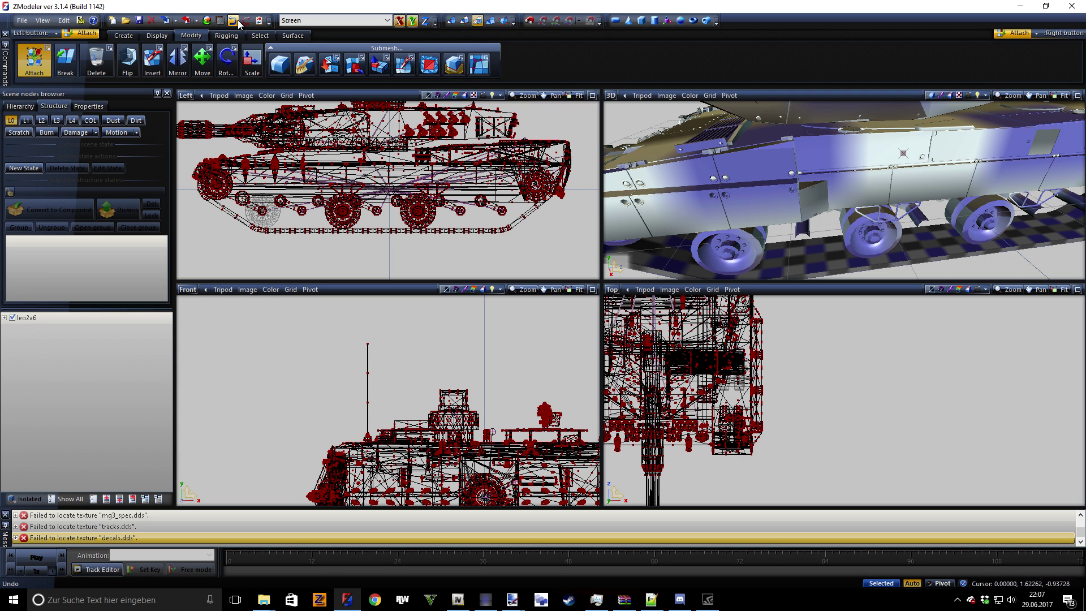
left_click(258, 36)
left_click(413, 59)
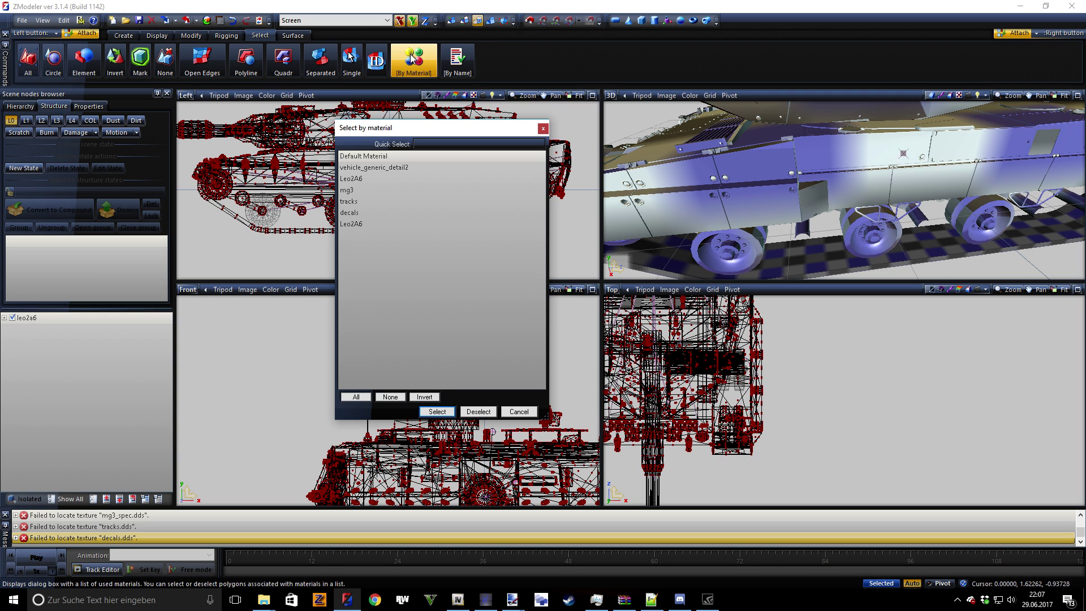
left_click(381, 204)
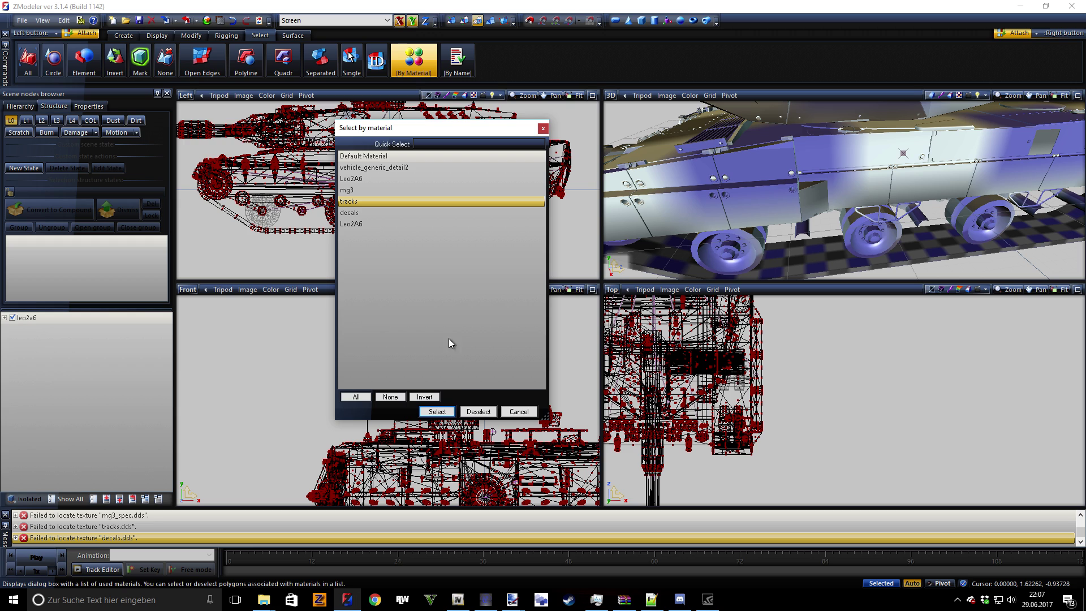
left_click(437, 411)
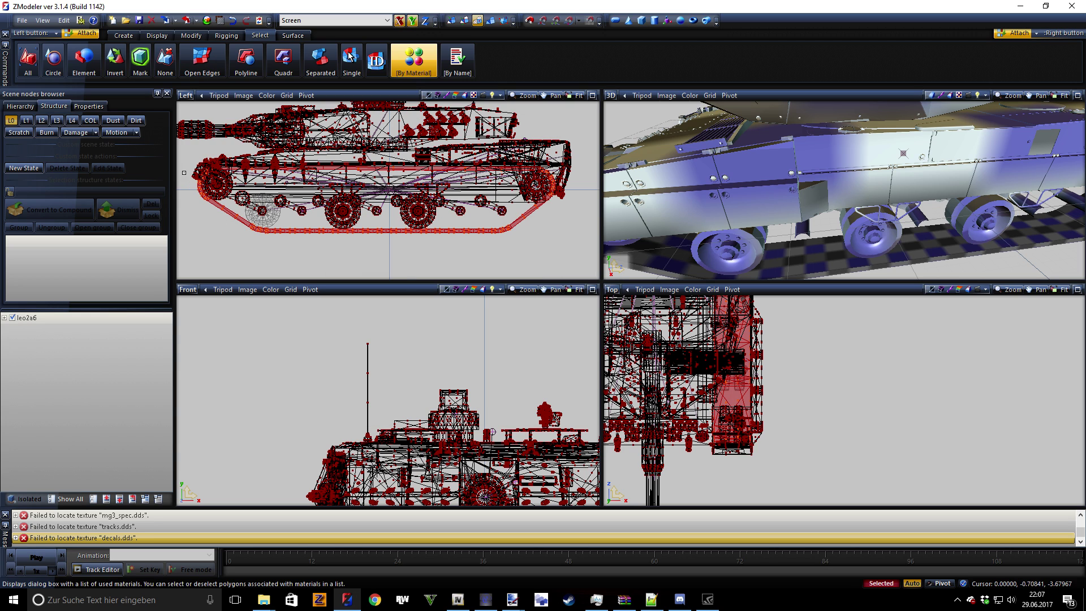
Step: Switch to vertex level, activate Weld with Multiple Targets enabled, and show the mesh properties
left_click(451, 23)
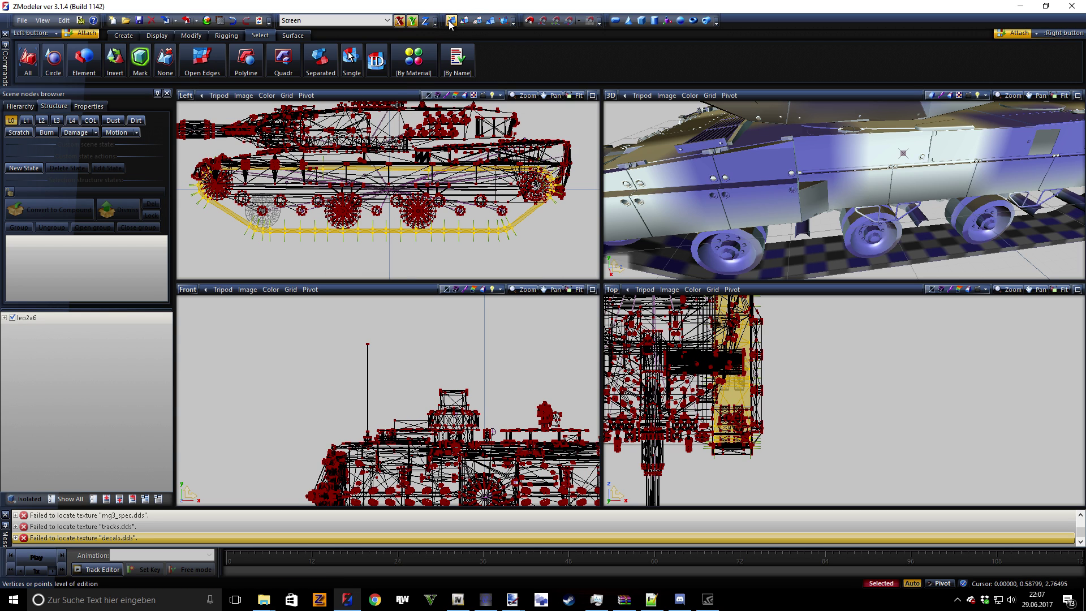
left_click(192, 35)
left_click(482, 63)
left_click(485, 57)
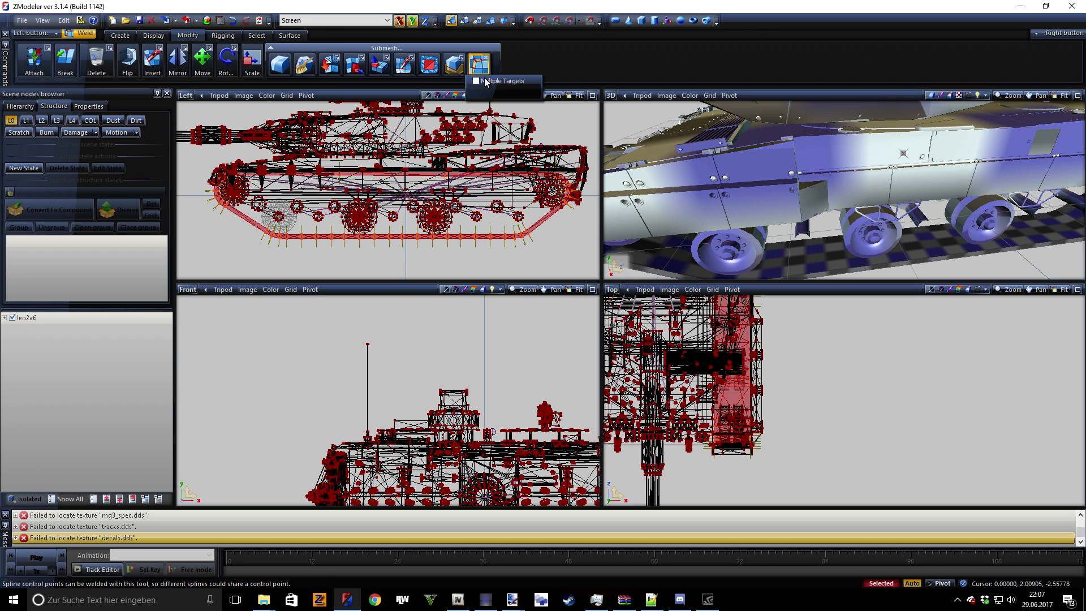
left_click(89, 106)
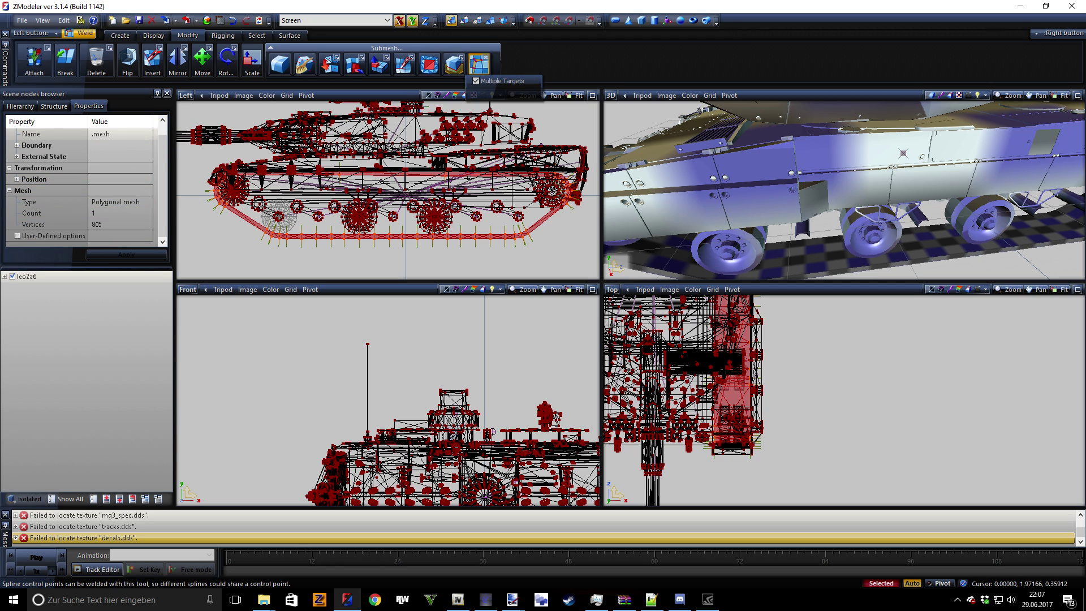
Step: Try welding the selected track vertices with vertices distance 0.0000, UV tolerance 0.00 and normals angle 45, and undo the weld
left_click(436, 240)
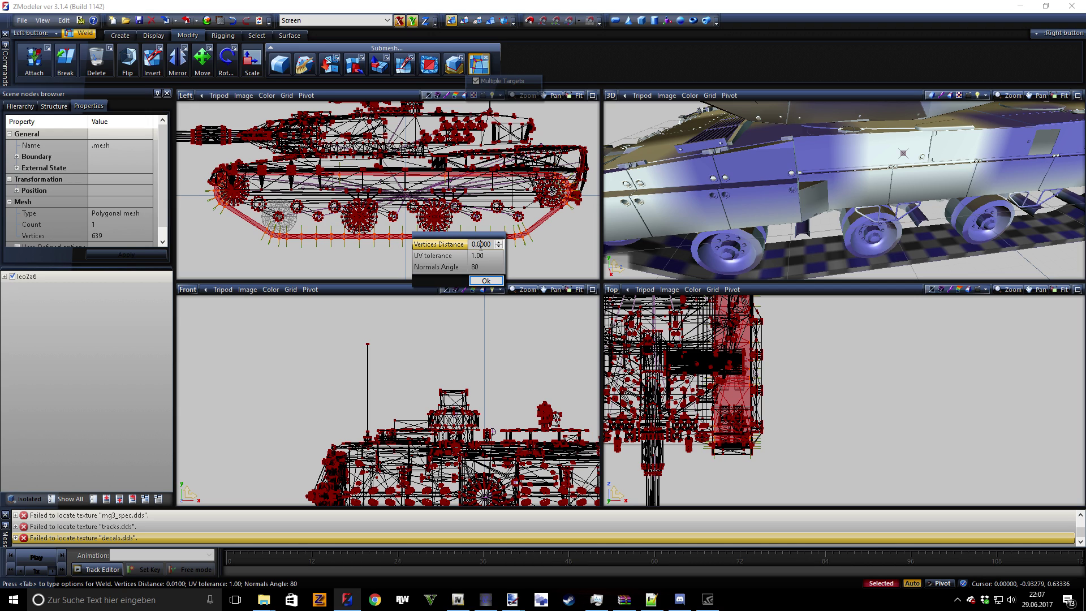
key("Tab")
key("Tab")
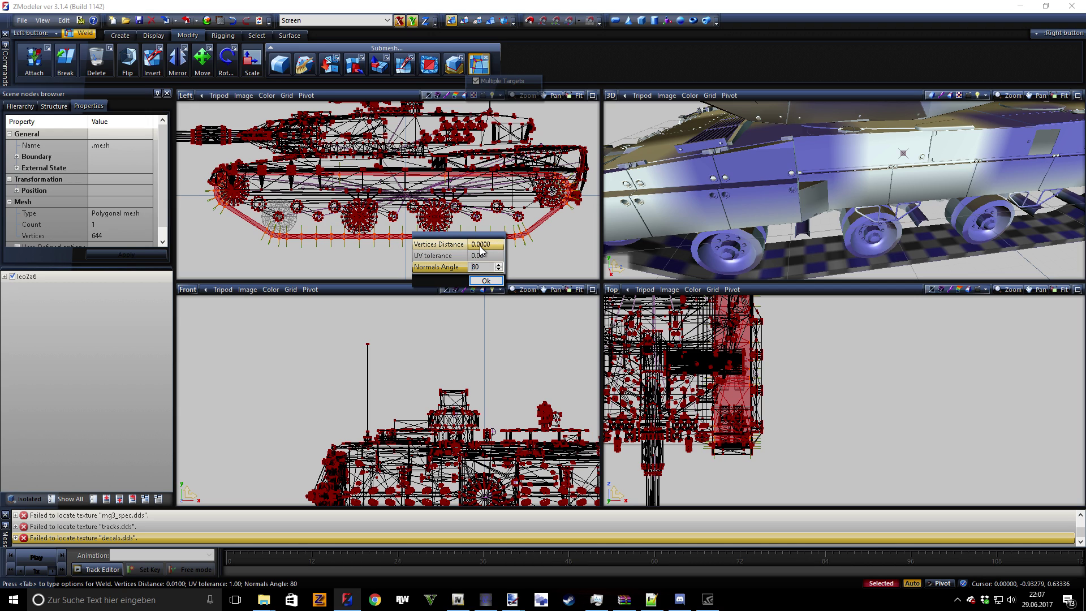
type("45")
key("Return")
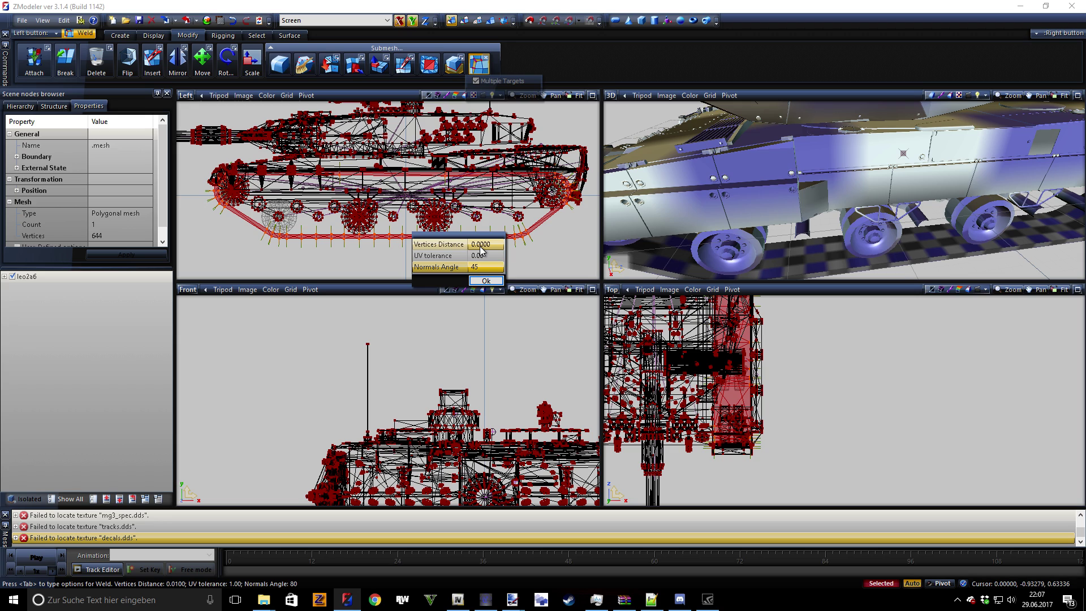
left_click(487, 280)
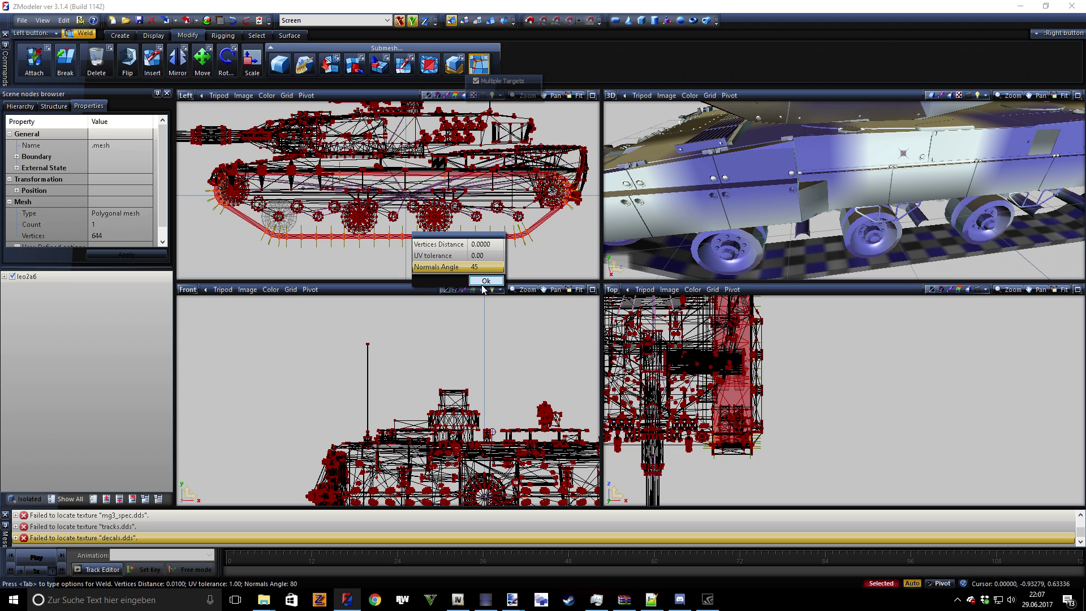
left_click(83, 230)
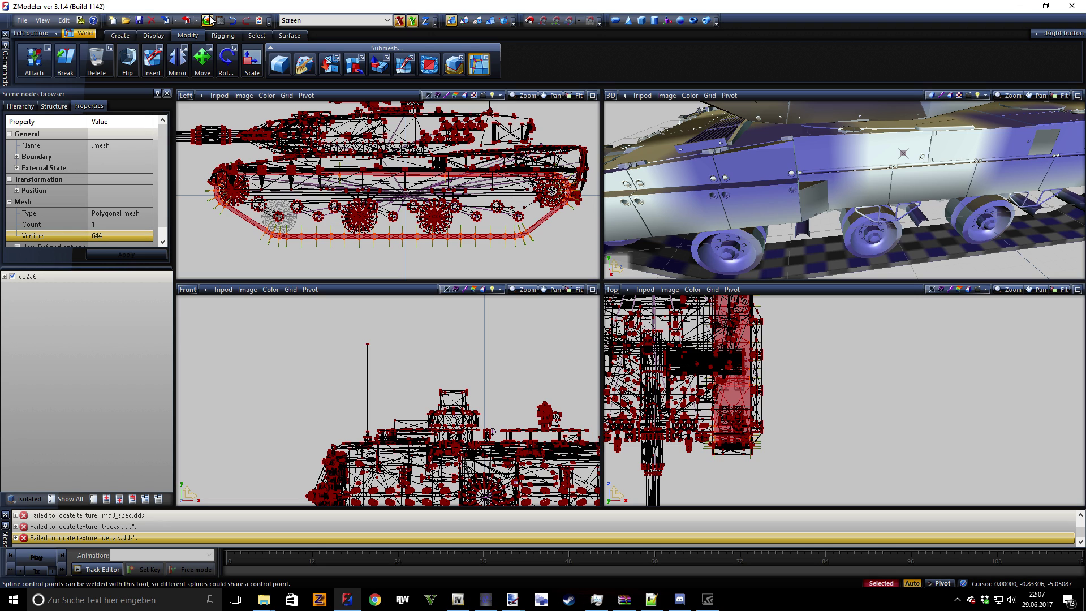
left_click(232, 22)
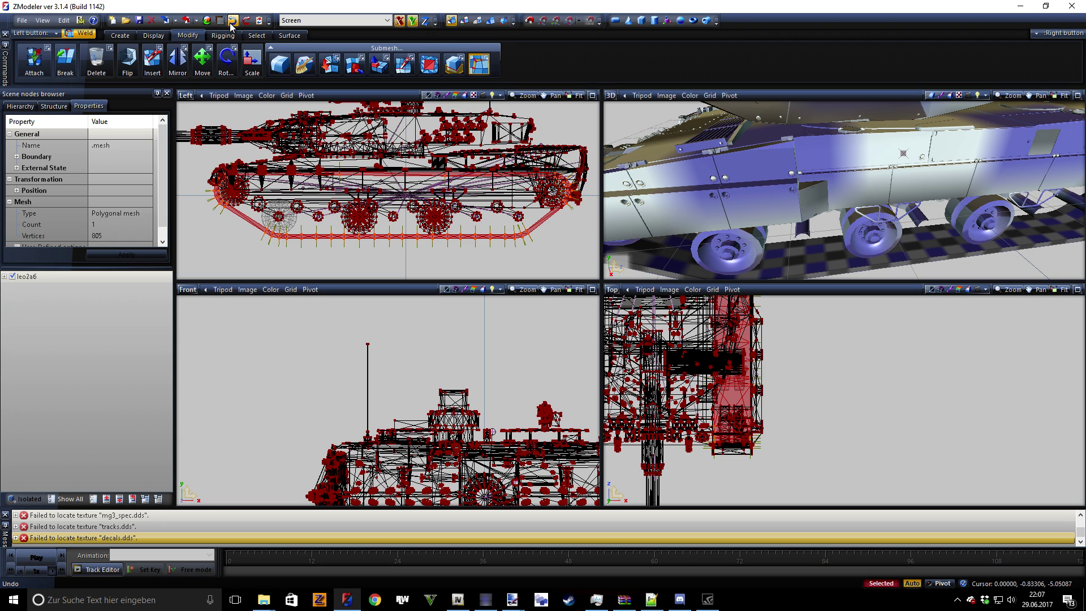
Step: Switch to polygon level and show the mesh's polygon properties with the track polygons selected
left_click(246, 21)
key("3")
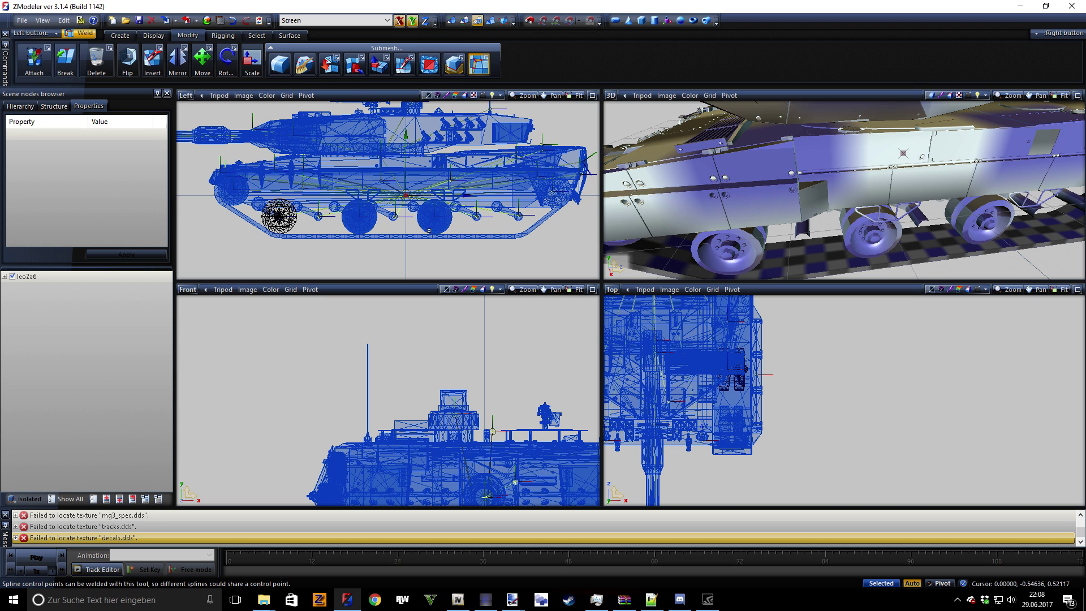
left_click(429, 218)
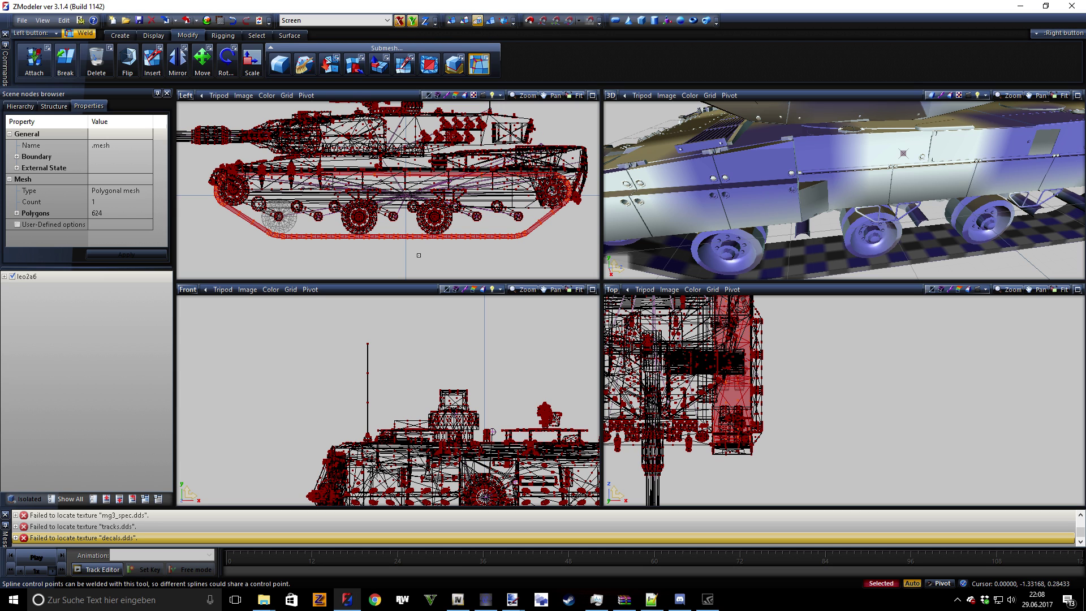
Step: Use Separated selection on the polygons along the lower track run in the Left view to check which pieces are connected
left_click(254, 35)
left_click(321, 59)
scroll(347, 239, "up", 6)
right_click(329, 232)
scroll(211, 219, "down", 3)
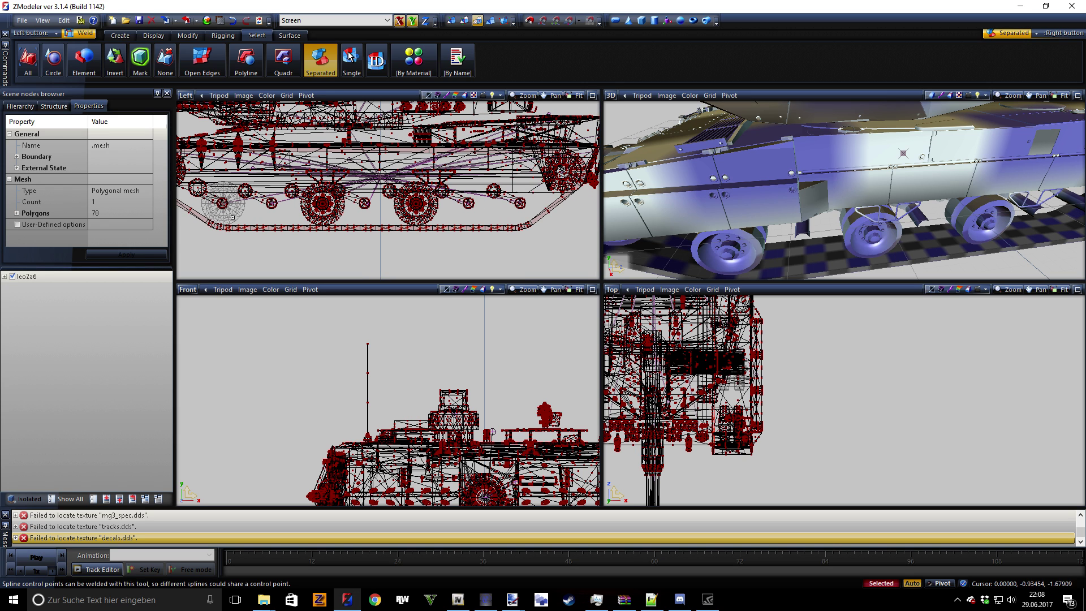
middle_click_drag(222, 211, 294, 206)
middle_click_drag(440, 230, 350, 232)
scroll(443, 236, "up", 3)
right_click(432, 233)
scroll(350, 231, "down", 4)
right_click_drag(363, 243, 389, 263)
scroll(396, 255, "up", 2)
Step: Return to object level, inspect the leo2a6 node's child hierarchy, and collapse it again
left_click(491, 21)
scroll(405, 180, "down", 3)
middle_click_drag(404, 180, 393, 215)
left_click(5, 276)
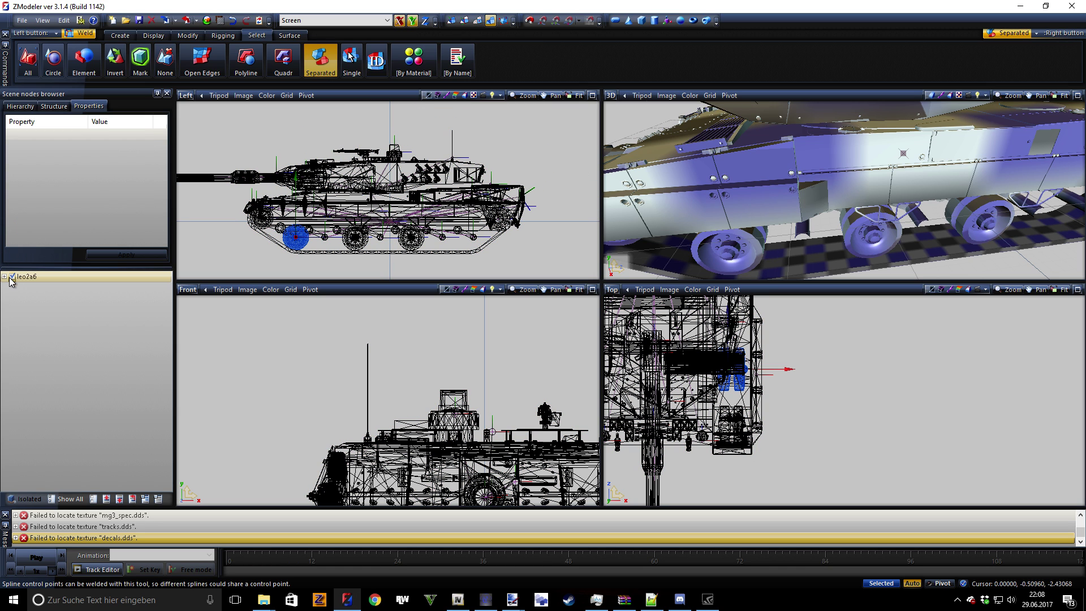
left_click(12, 288)
left_click(4, 276)
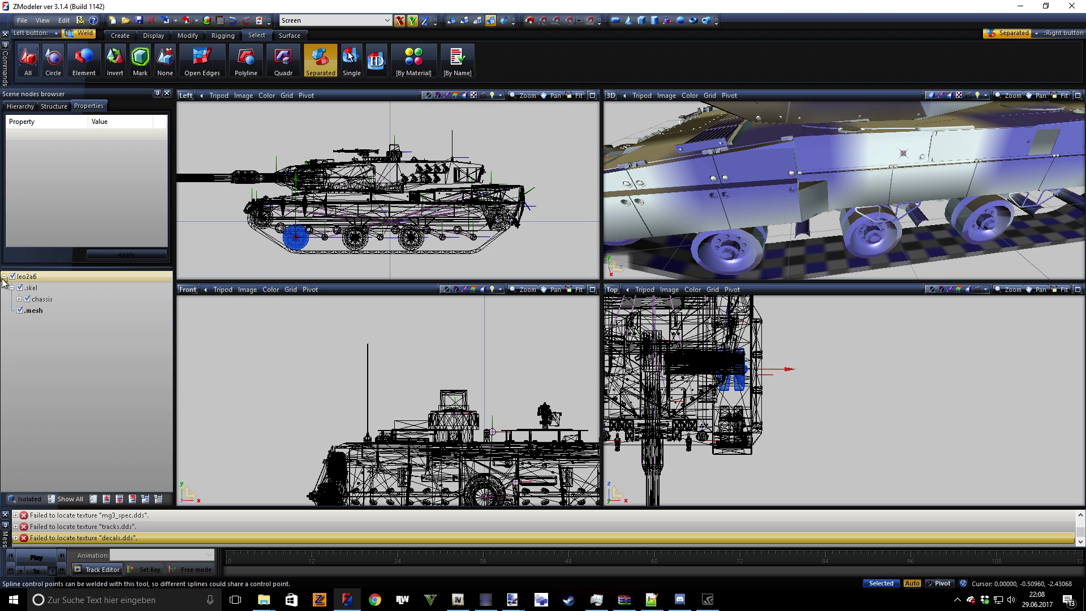
Step: Export the model to the Desktop as a GTA Rage model, overwriting leo2a6.yft
left_click(187, 20)
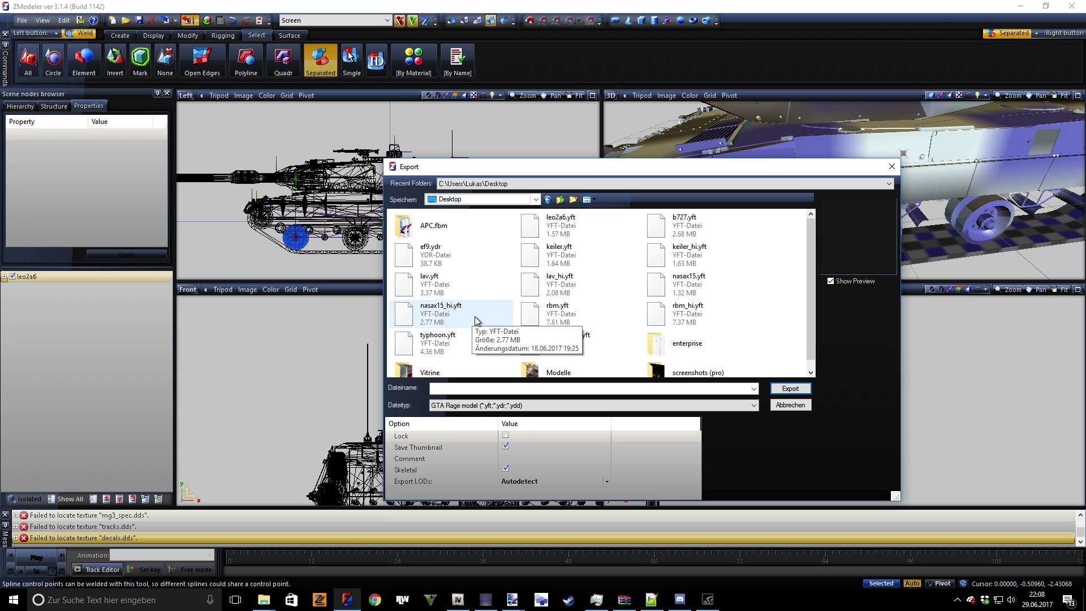
left_click(565, 225)
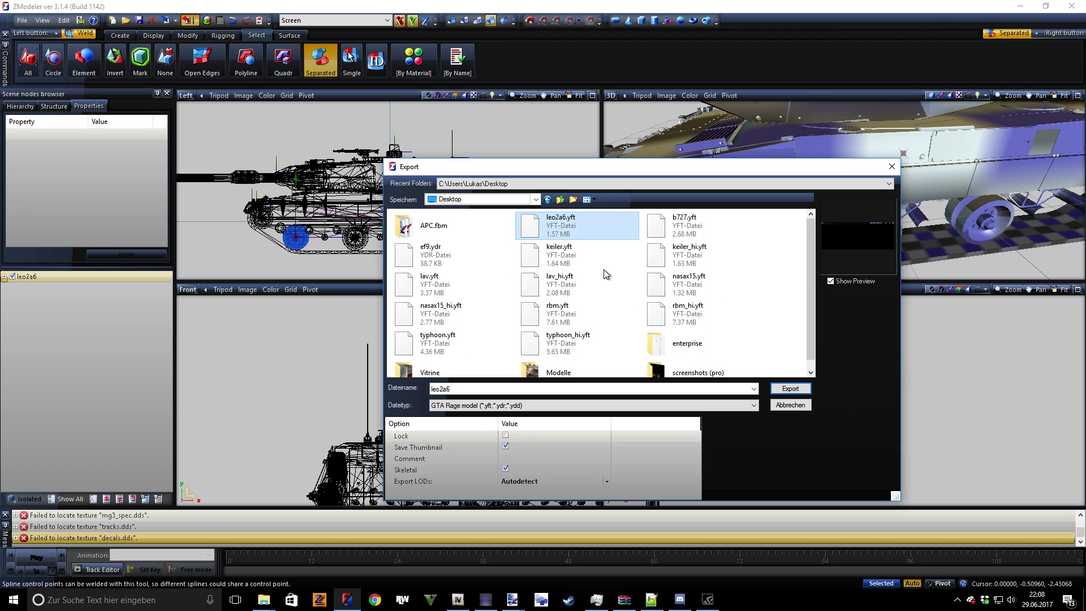
left_click(790, 388)
left_click(566, 304)
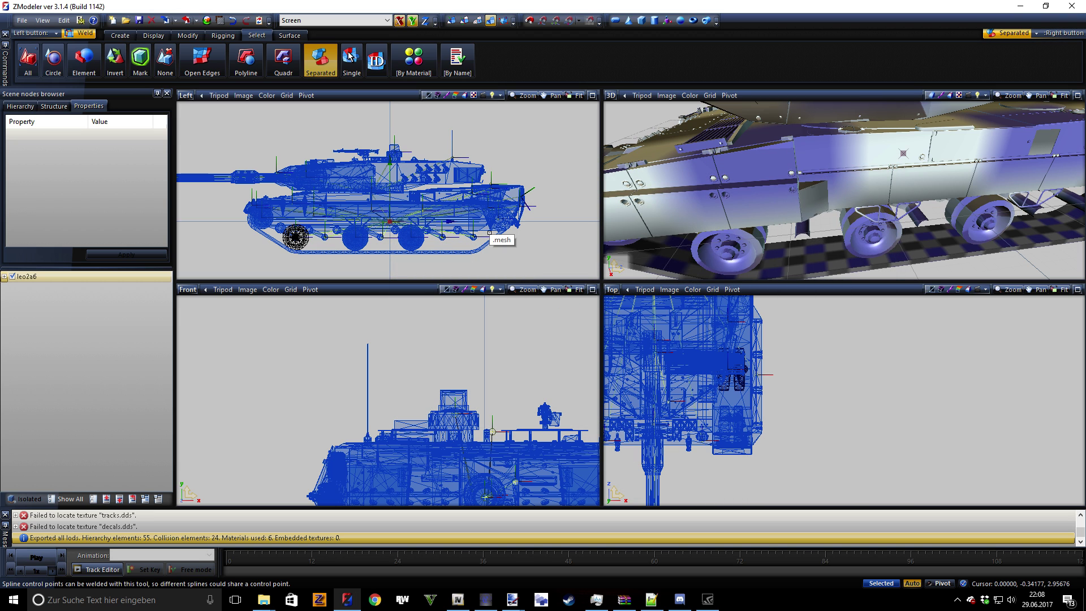
scroll(373, 252, "up", 1)
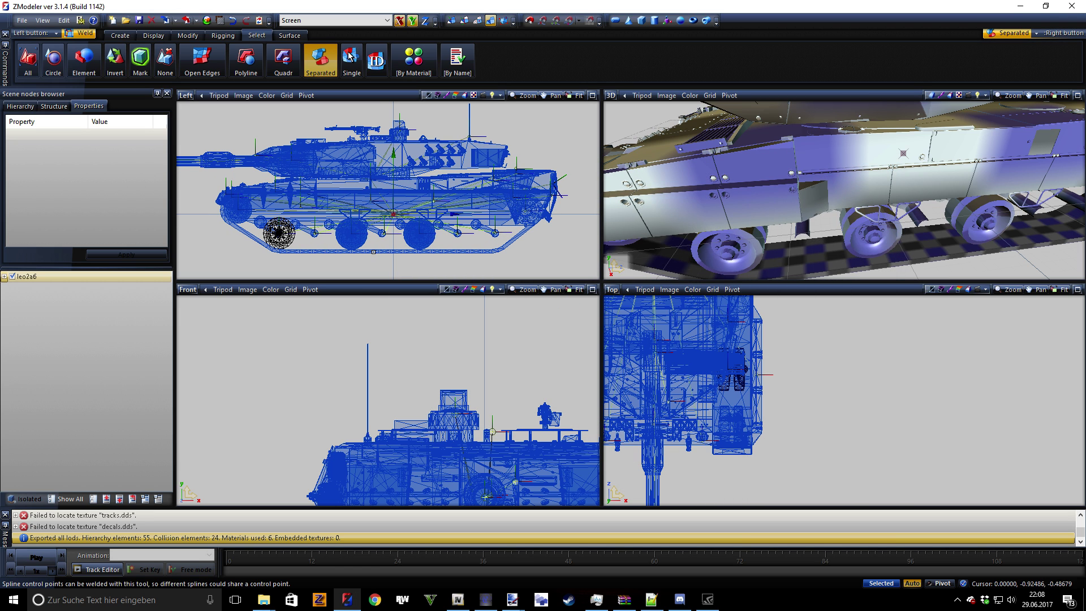
mouse_move(373, 252)
middle_mouse_down()
mouse_move(413, 253)
mouse_move(380, 251)
mouse_move(393, 252)
middle_mouse_up()
right_click(387, 252)
right_click(391, 251)
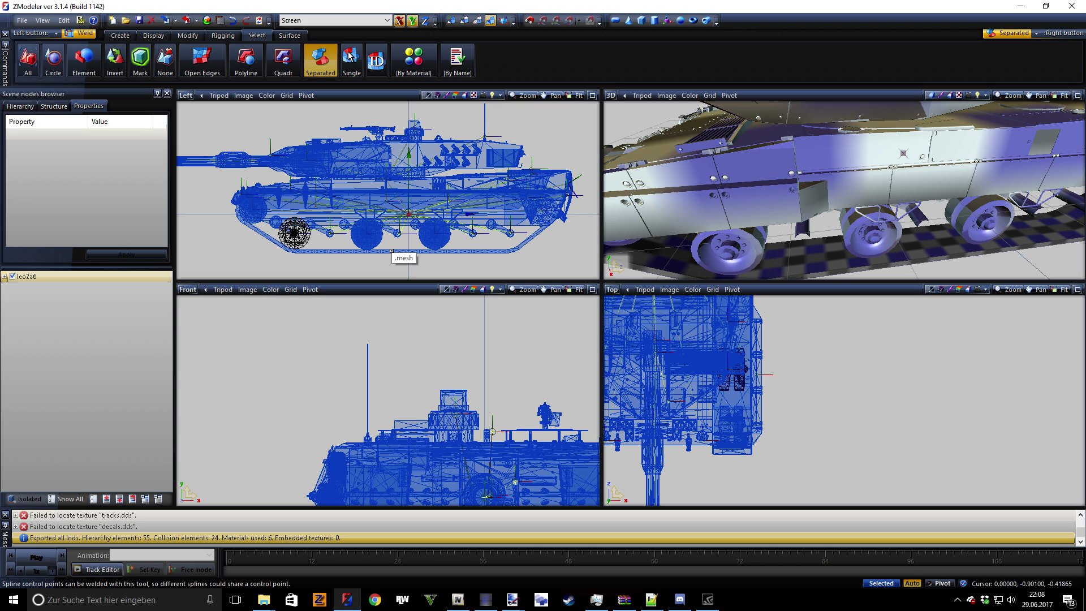
scroll(392, 251, "down", 1)
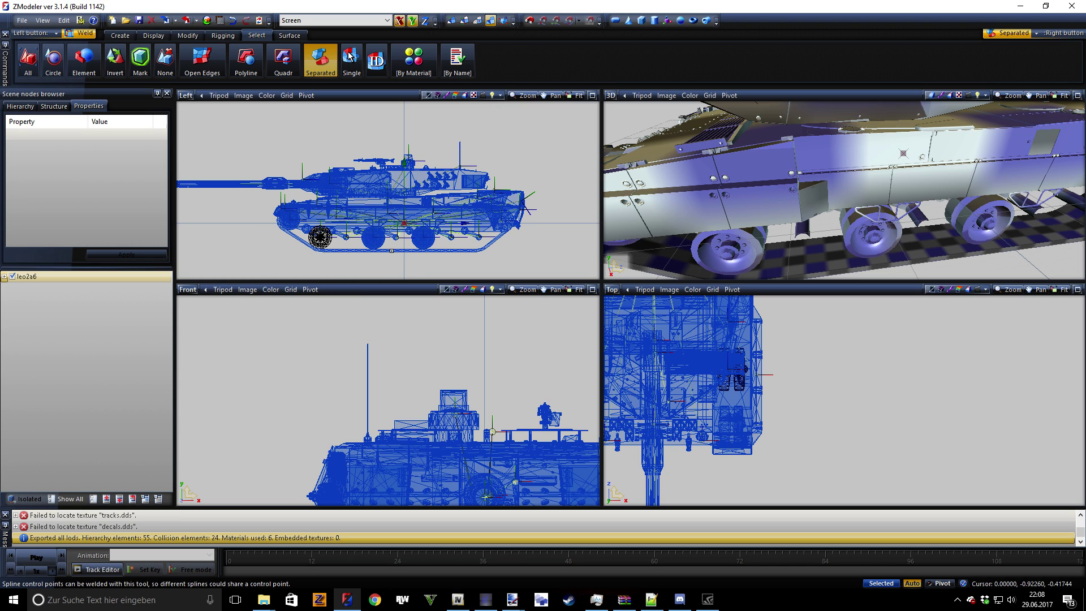
scroll(392, 250, "up", 2)
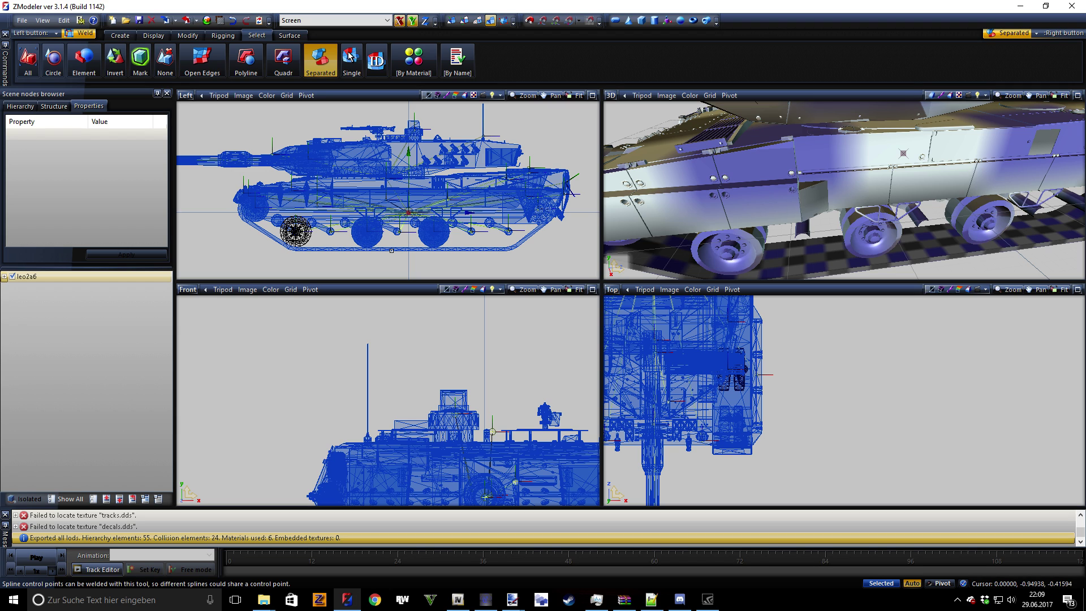
mouse_move(391, 251)
middle_mouse_down()
mouse_move(379, 249)
mouse_move(406, 258)
middle_mouse_up()
scroll(405, 258, "up", 2)
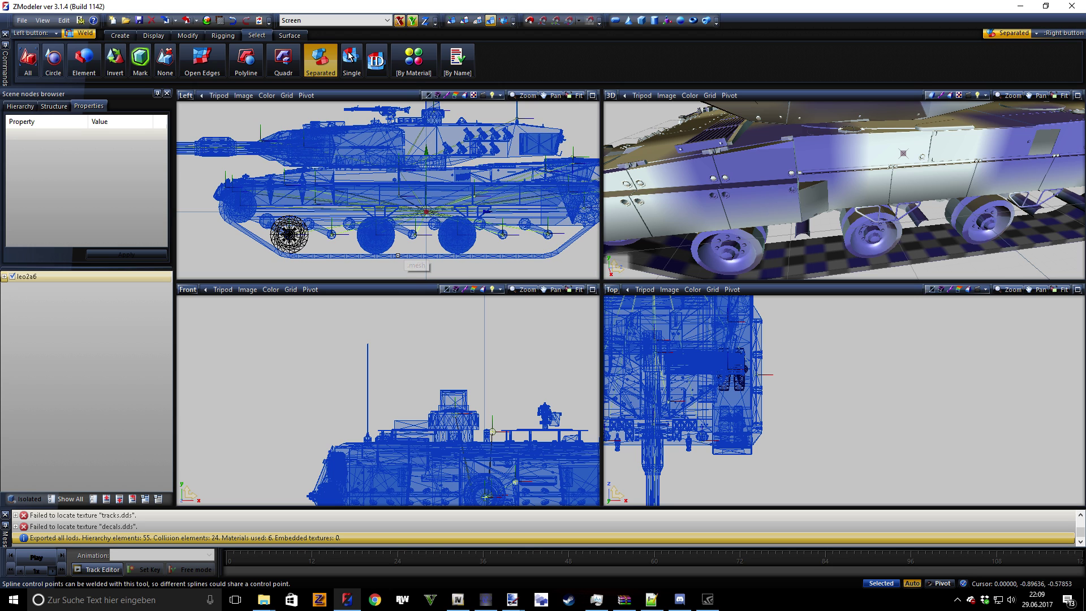
scroll(390, 254, "up", 2)
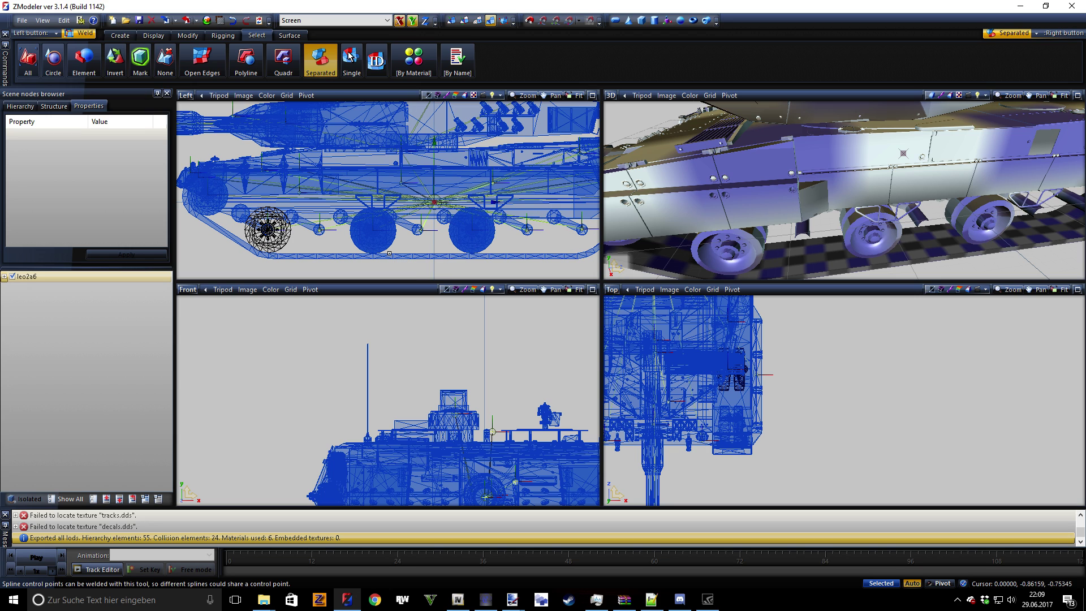
scroll(389, 254, "down", 2)
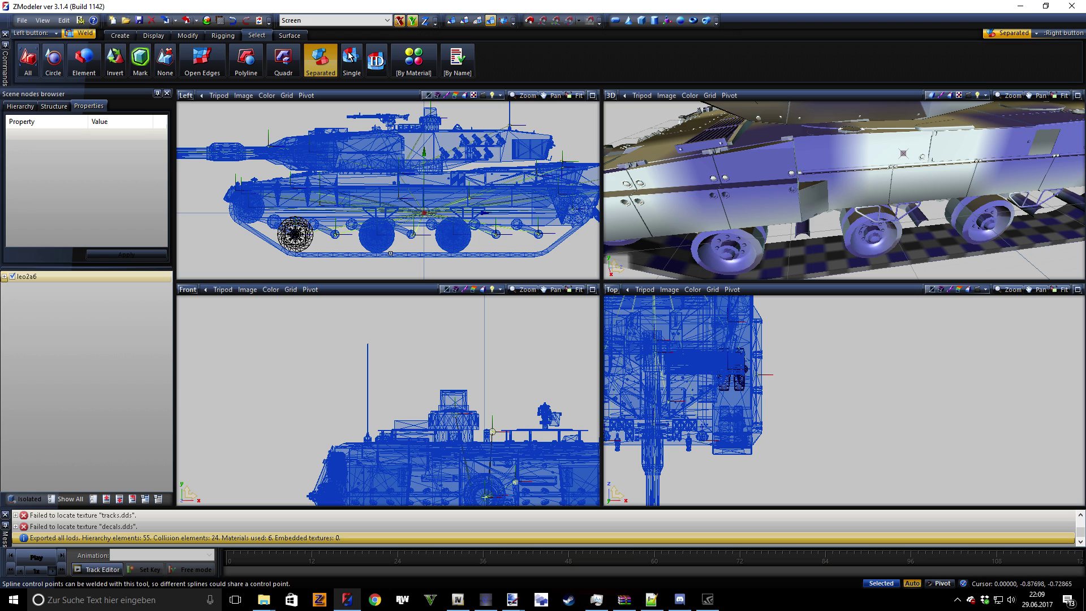
scroll(390, 253, "down", 2)
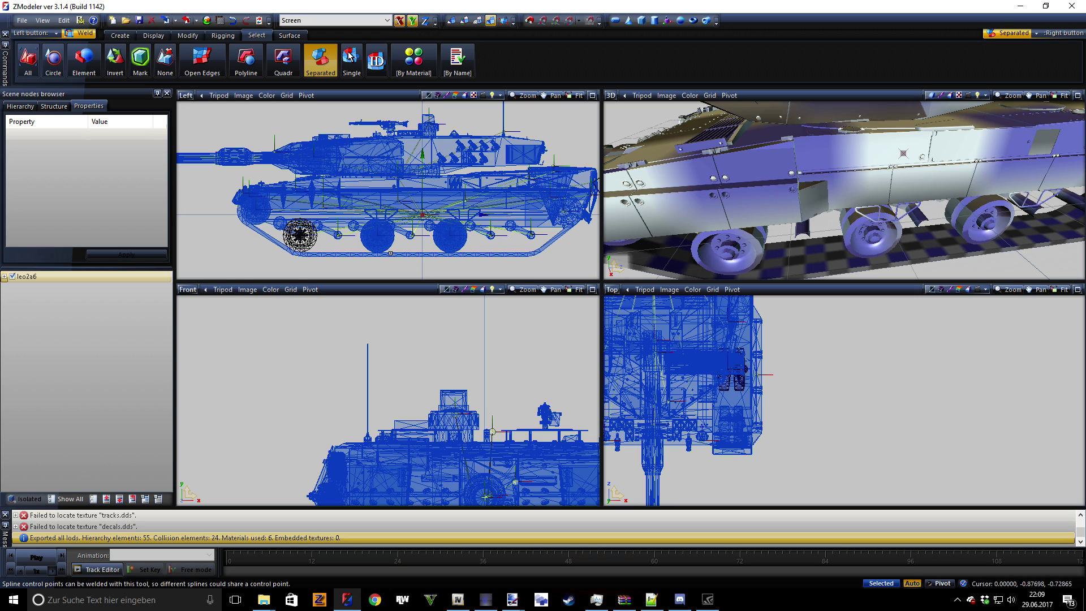